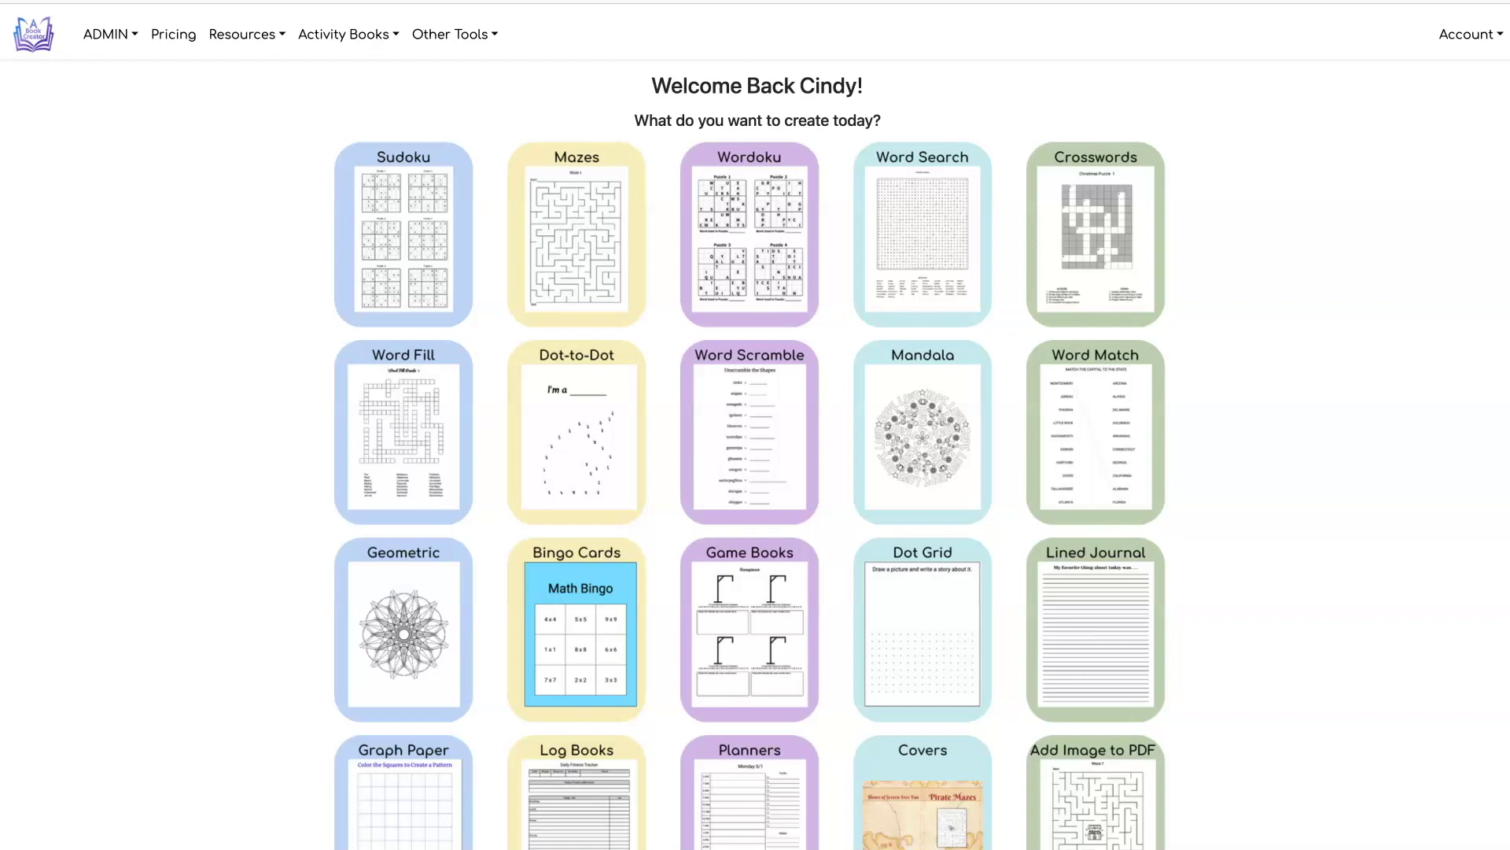
Step: Open the Word Search Tool from the activity book tools list
{"action": "left_click", "coordinate": [340, 35]}
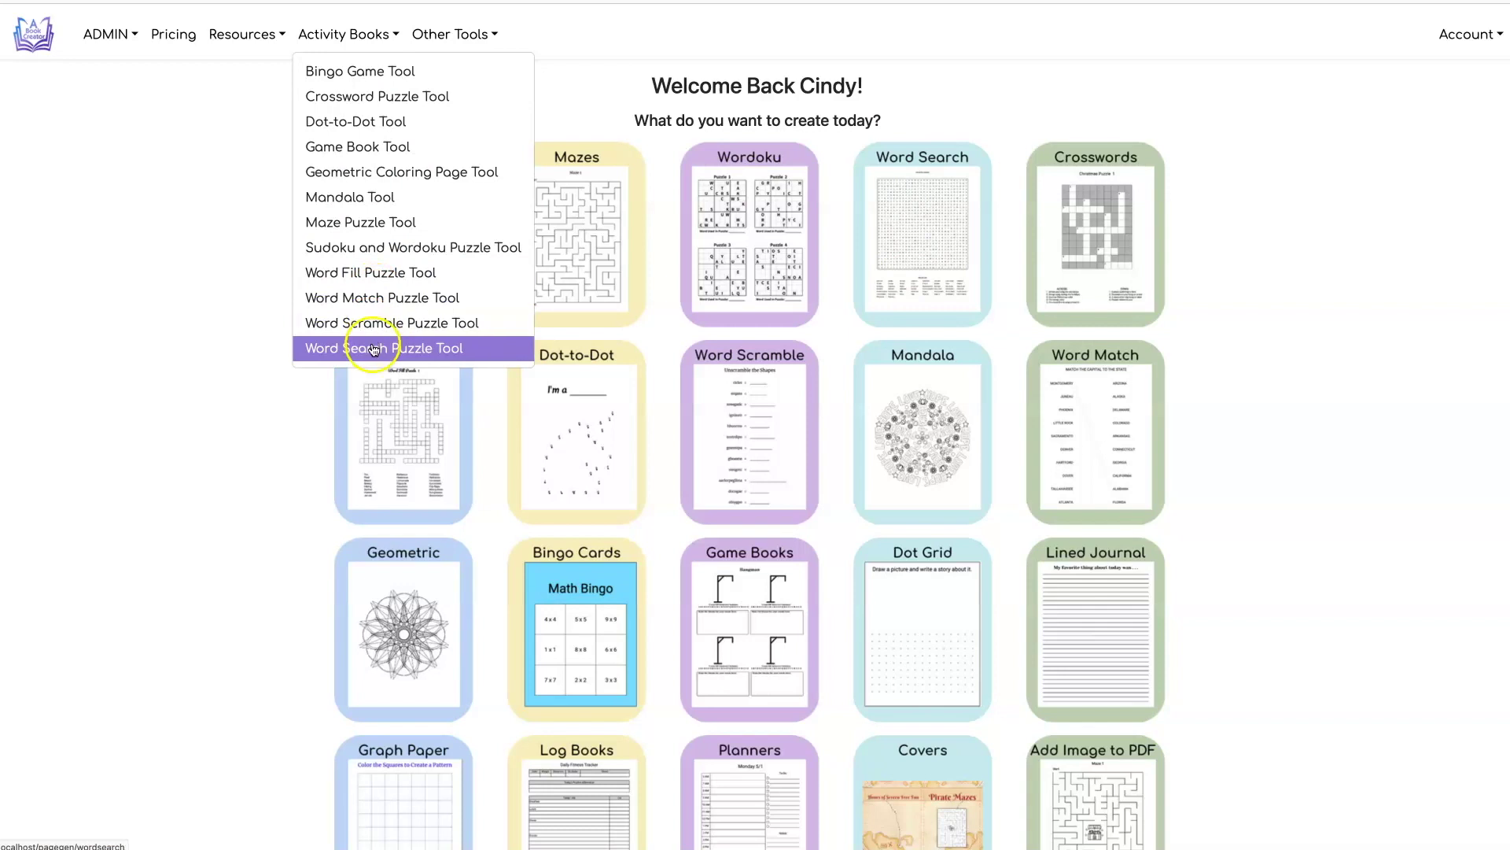
{"action": "left_click", "coordinate": [921, 96]}
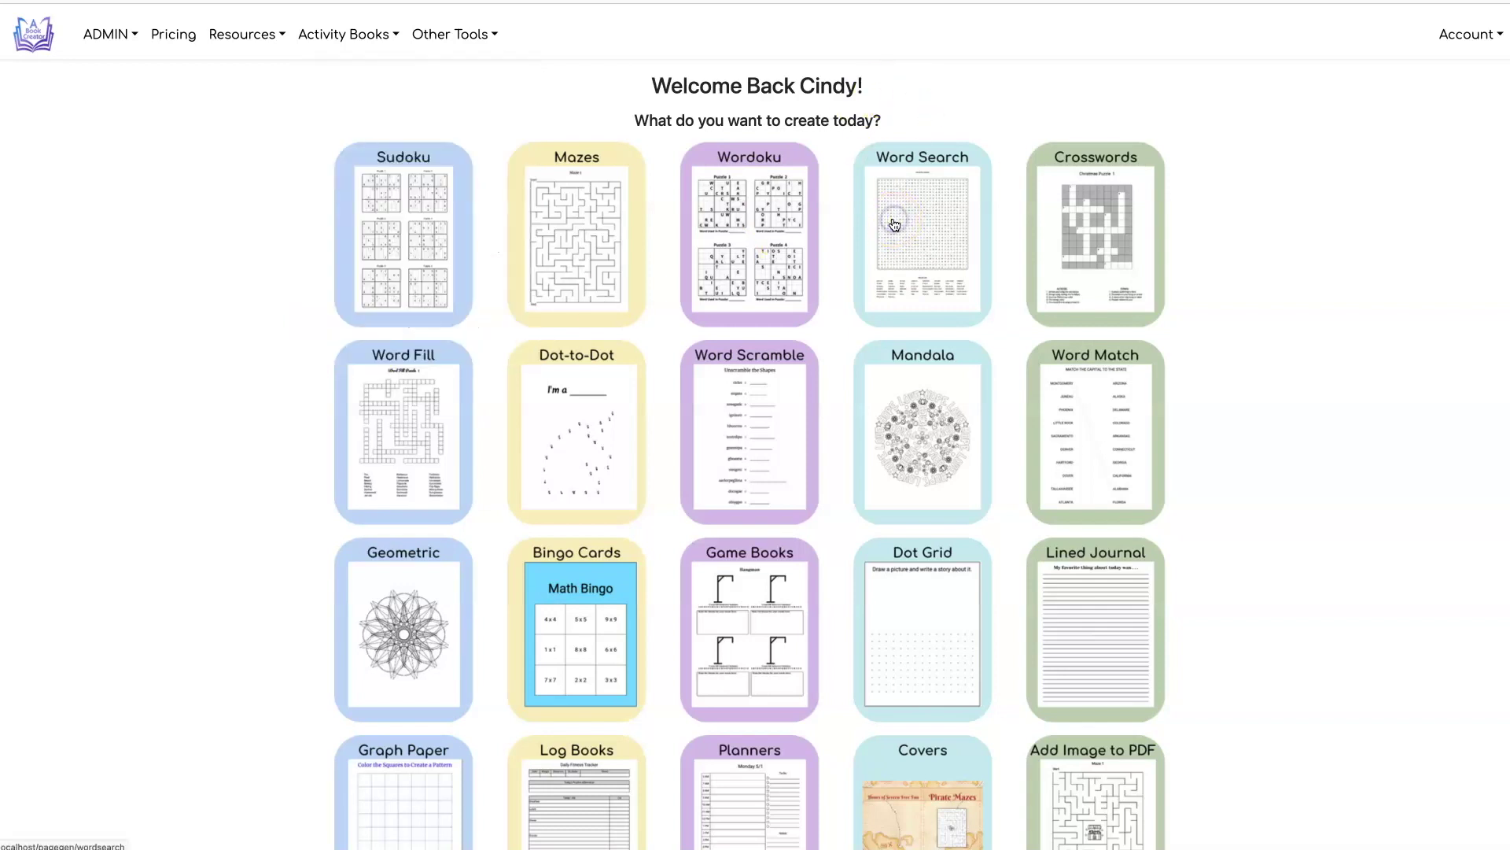
{"action": "left_click", "coordinate": [894, 225]}
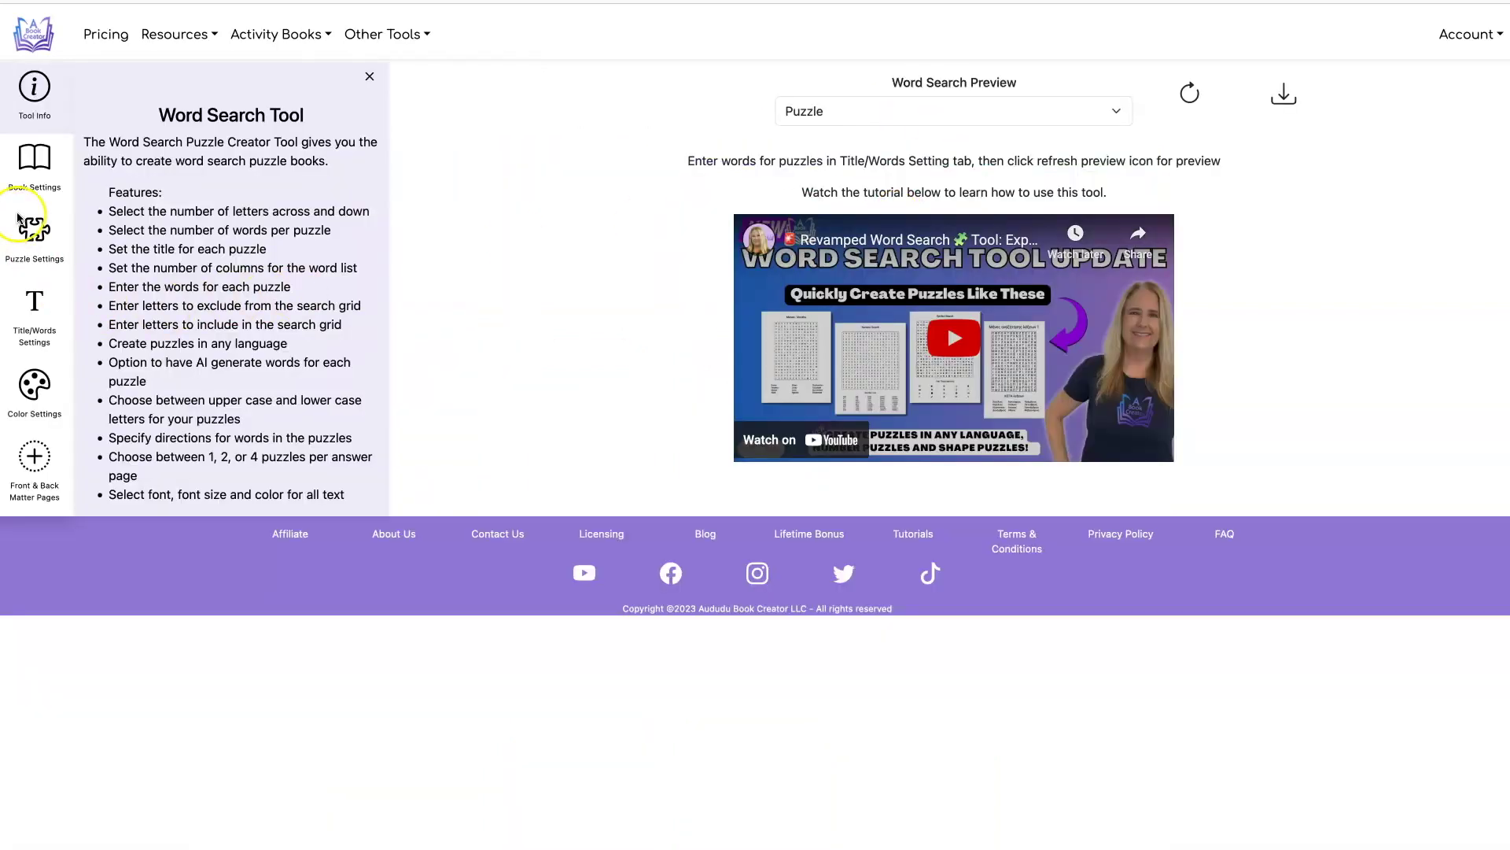
Step: In Title/Words Settings, switch Select Word List Option to Use AI
{"action": "left_click", "coordinate": [34, 300]}
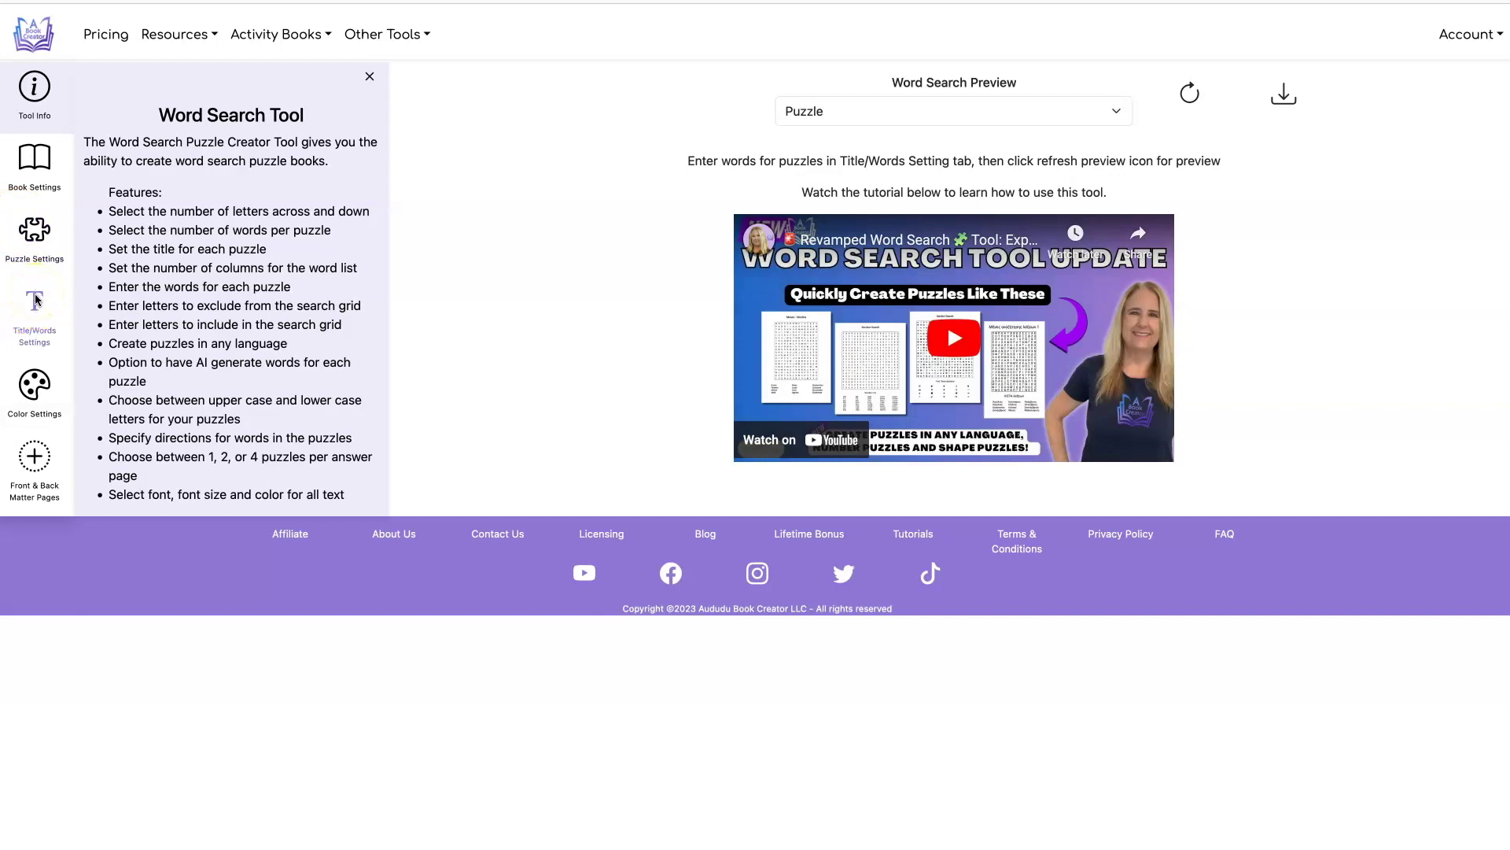
{"action": "left_click", "coordinate": [34, 300]}
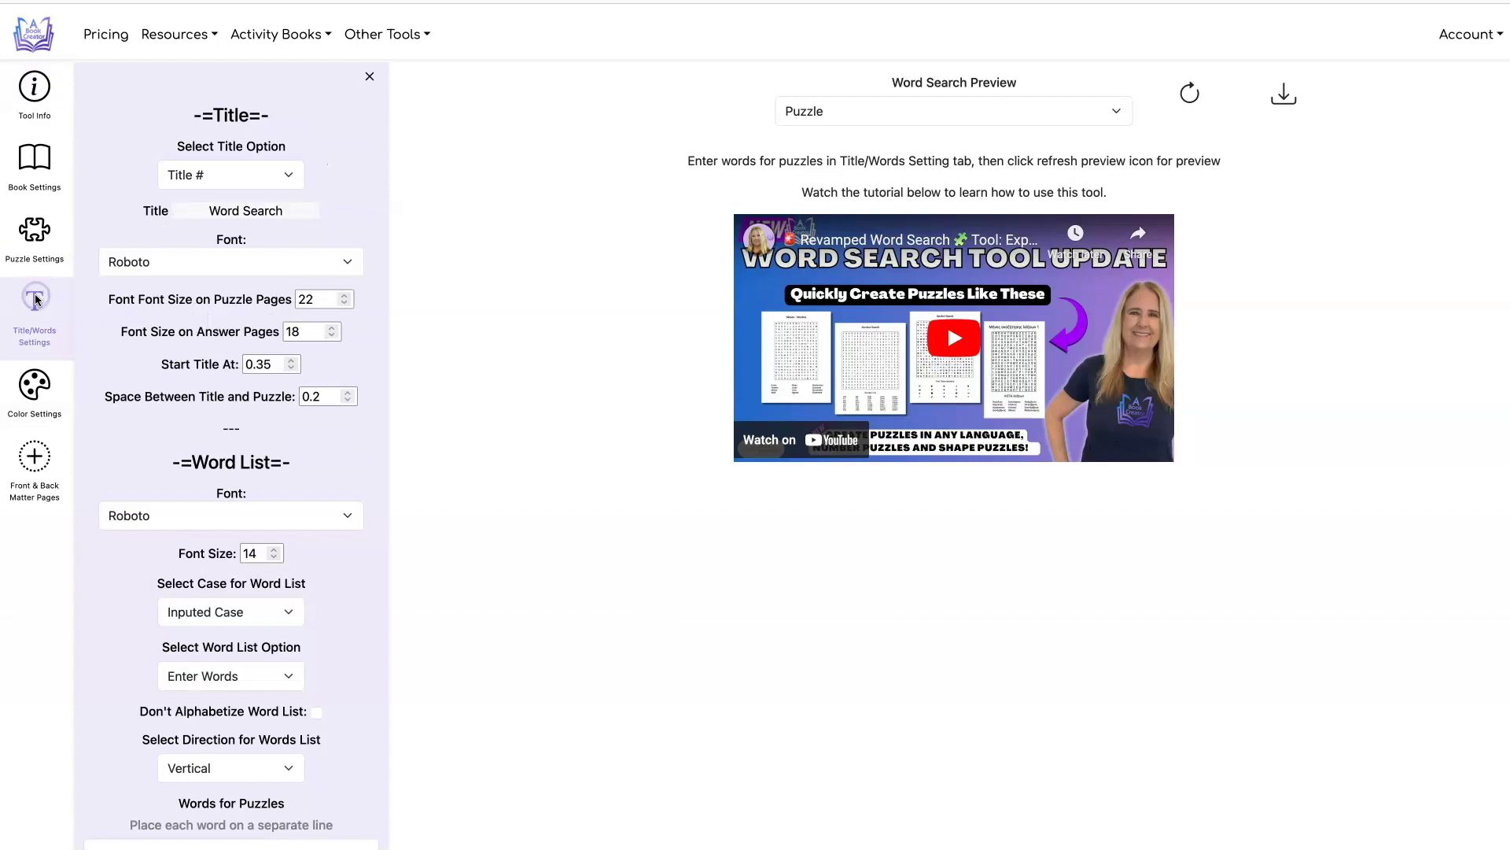
{"action": "scroll", "coordinate": [206, 382], "scroll_direction": "down", "scroll_amount": 3}
{"action": "scroll", "coordinate": [236, 405], "scroll_direction": "down", "scroll_amount": 1}
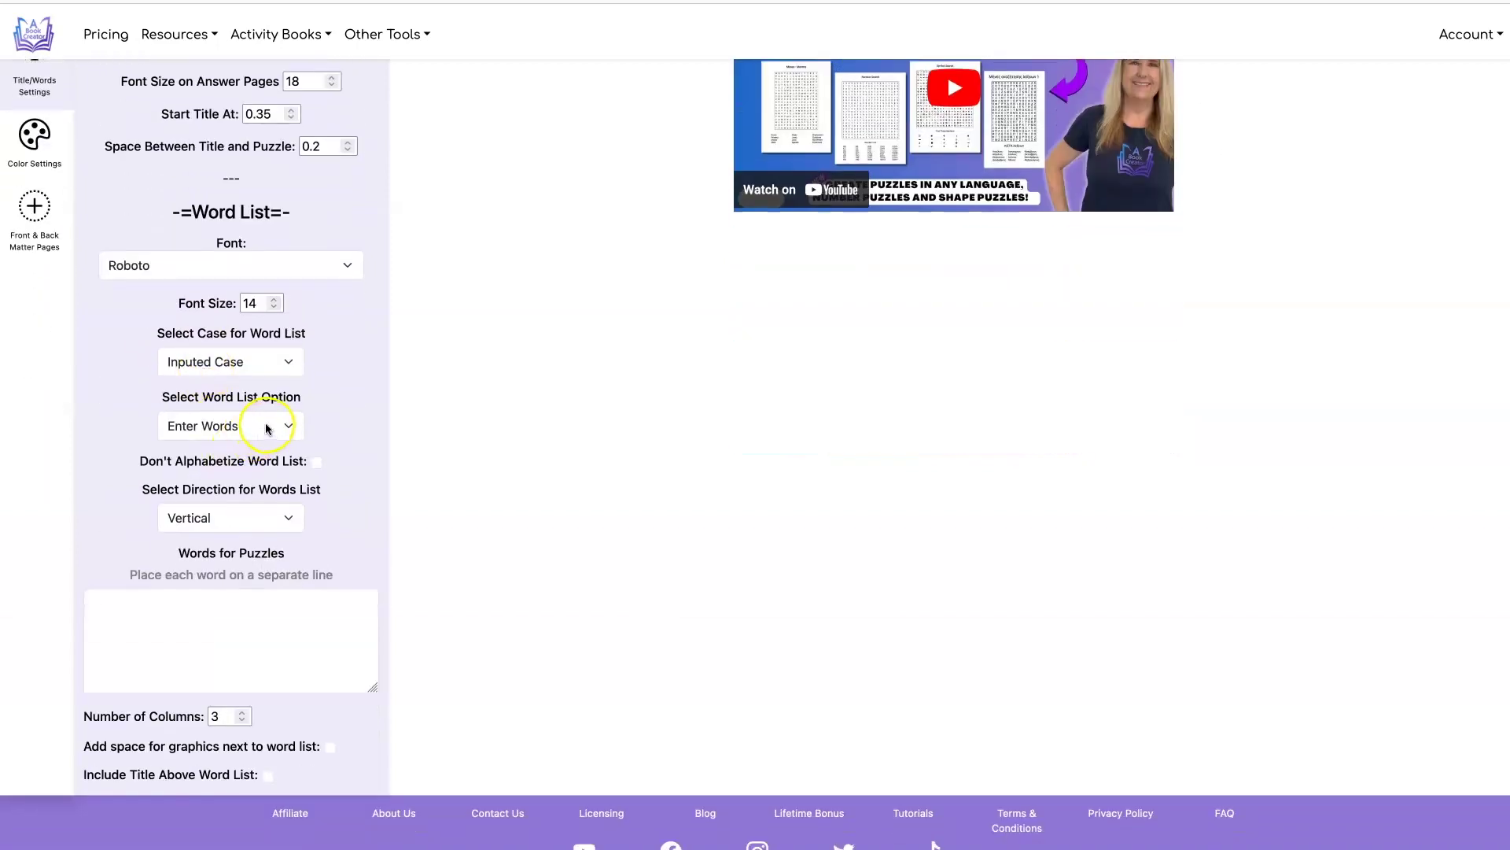
{"action": "left_click_drag", "start_coordinate": [166, 397], "coordinate": [292, 395]}
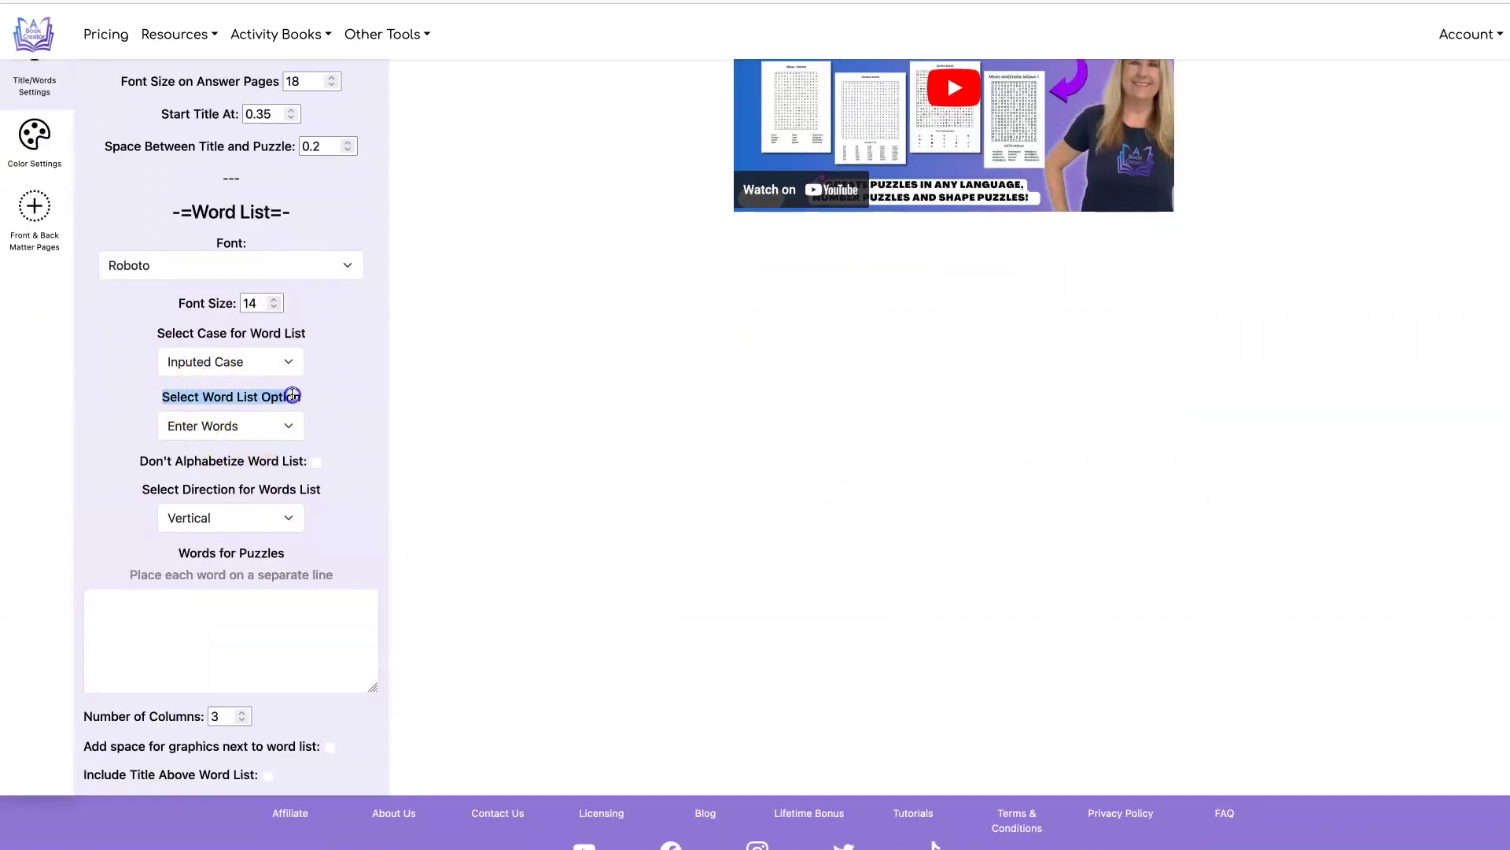
{"action": "left_click", "coordinate": [288, 425]}
{"action": "left_click", "coordinate": [289, 436]}
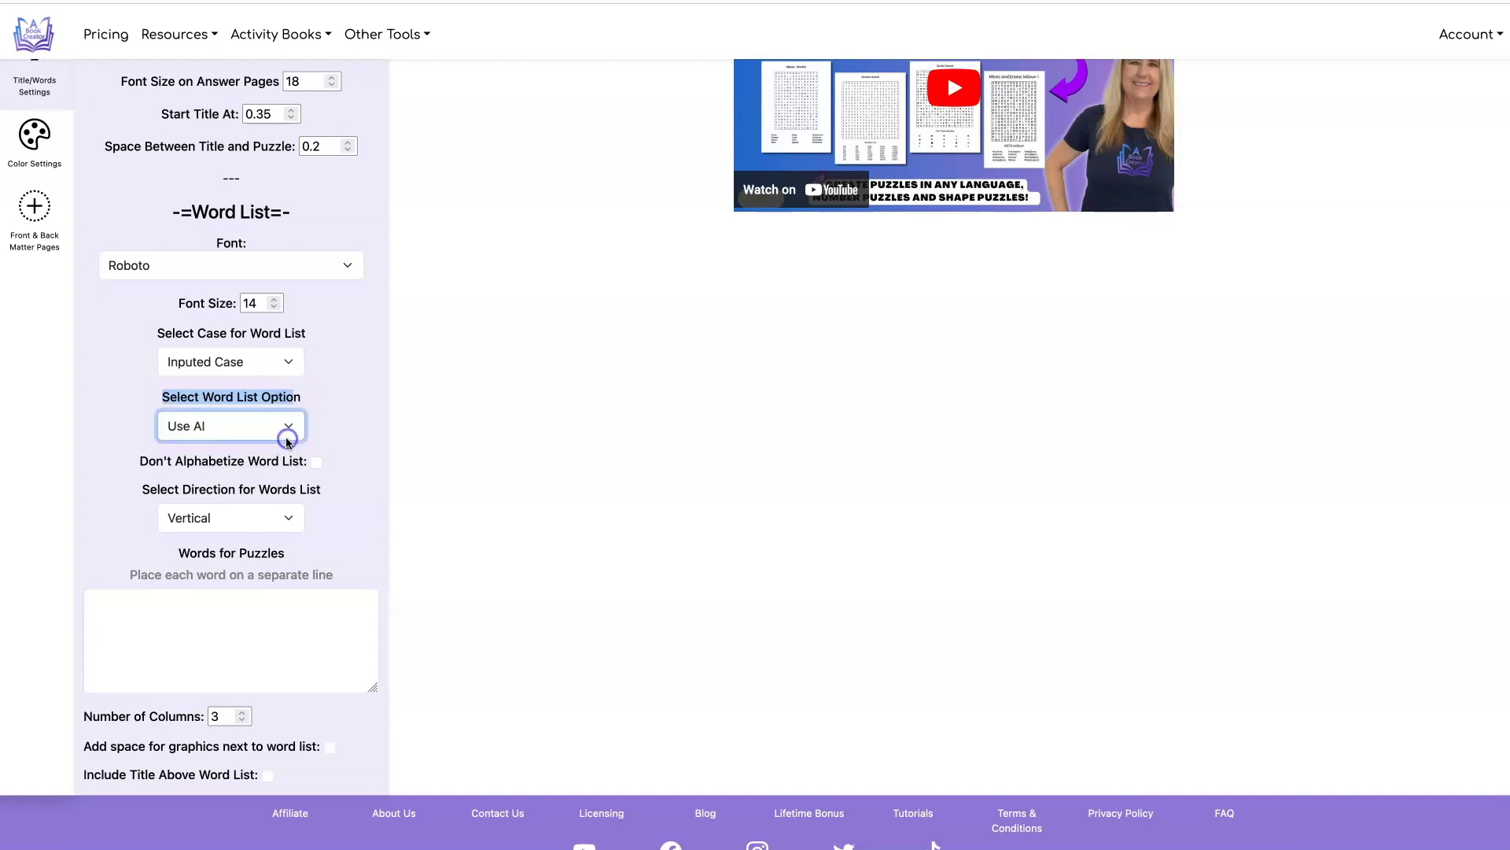
{"action": "scroll", "coordinate": [321, 460], "scroll_direction": "down", "scroll_amount": 3}
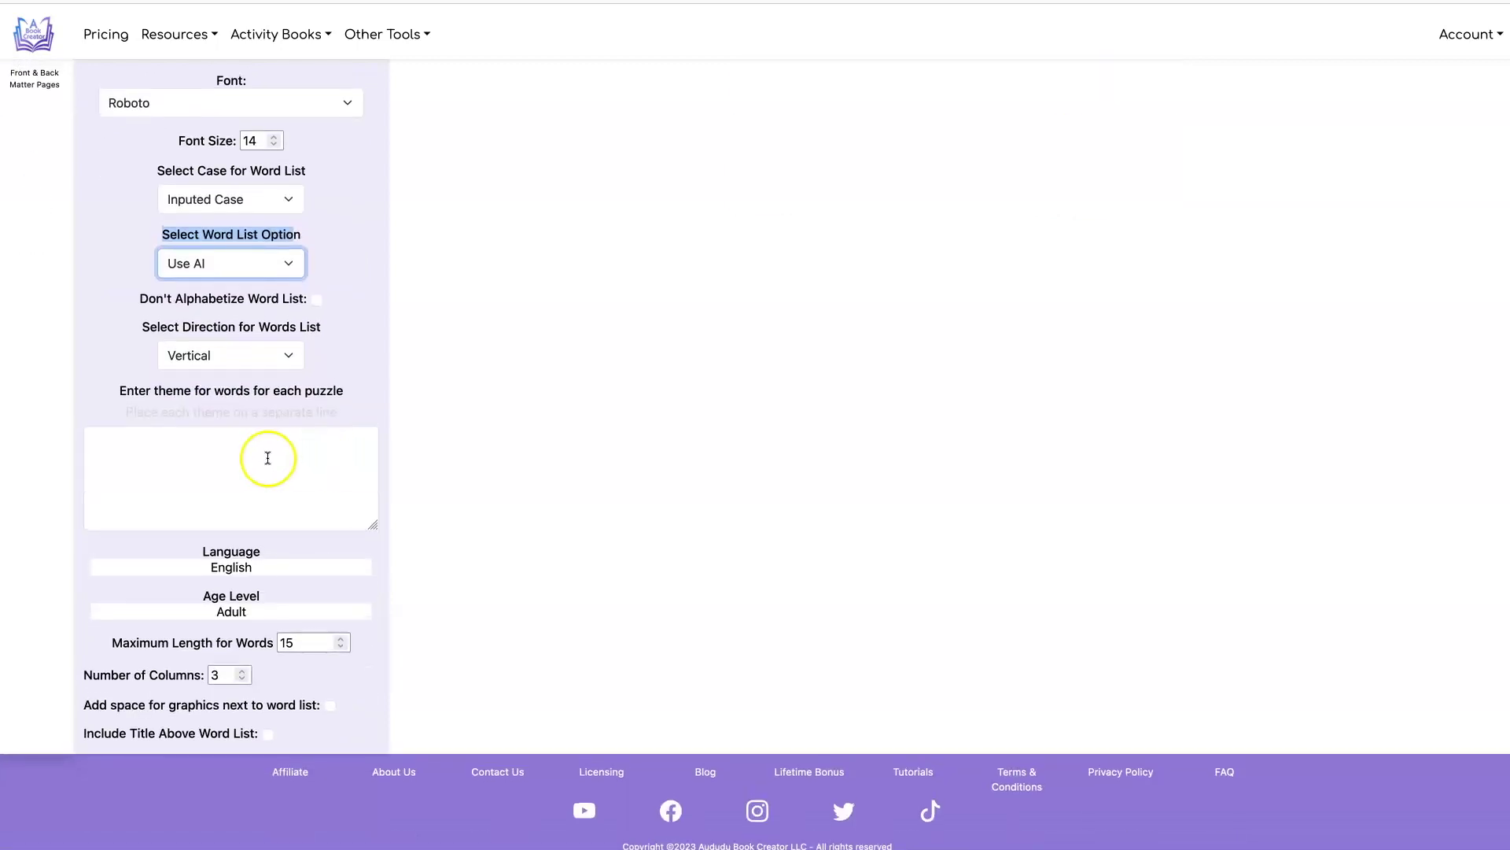
{"action": "left_click", "coordinate": [151, 487]}
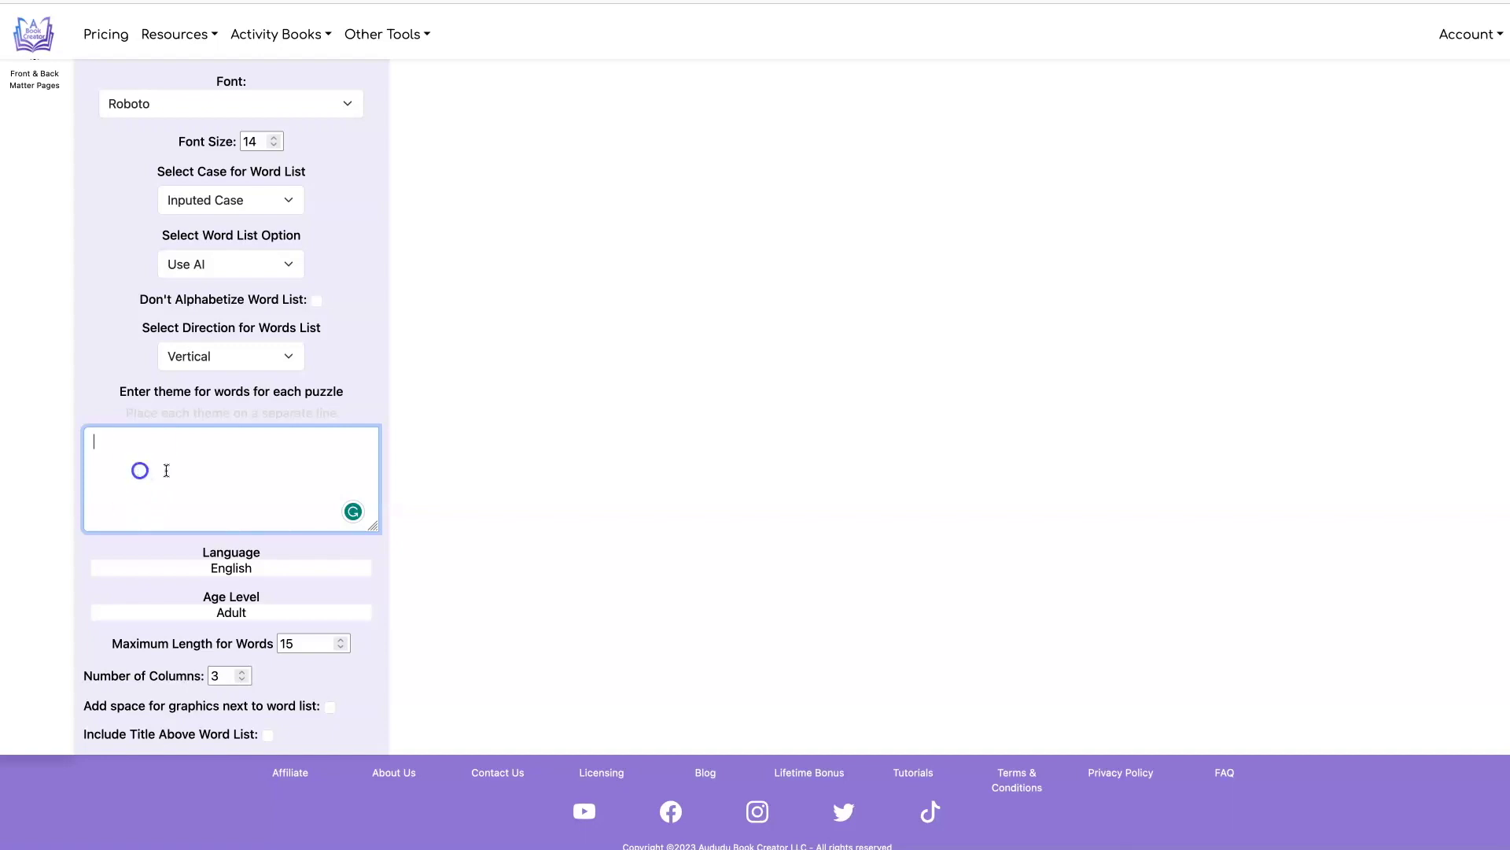
{"action": "left_click", "coordinate": [283, 567]}
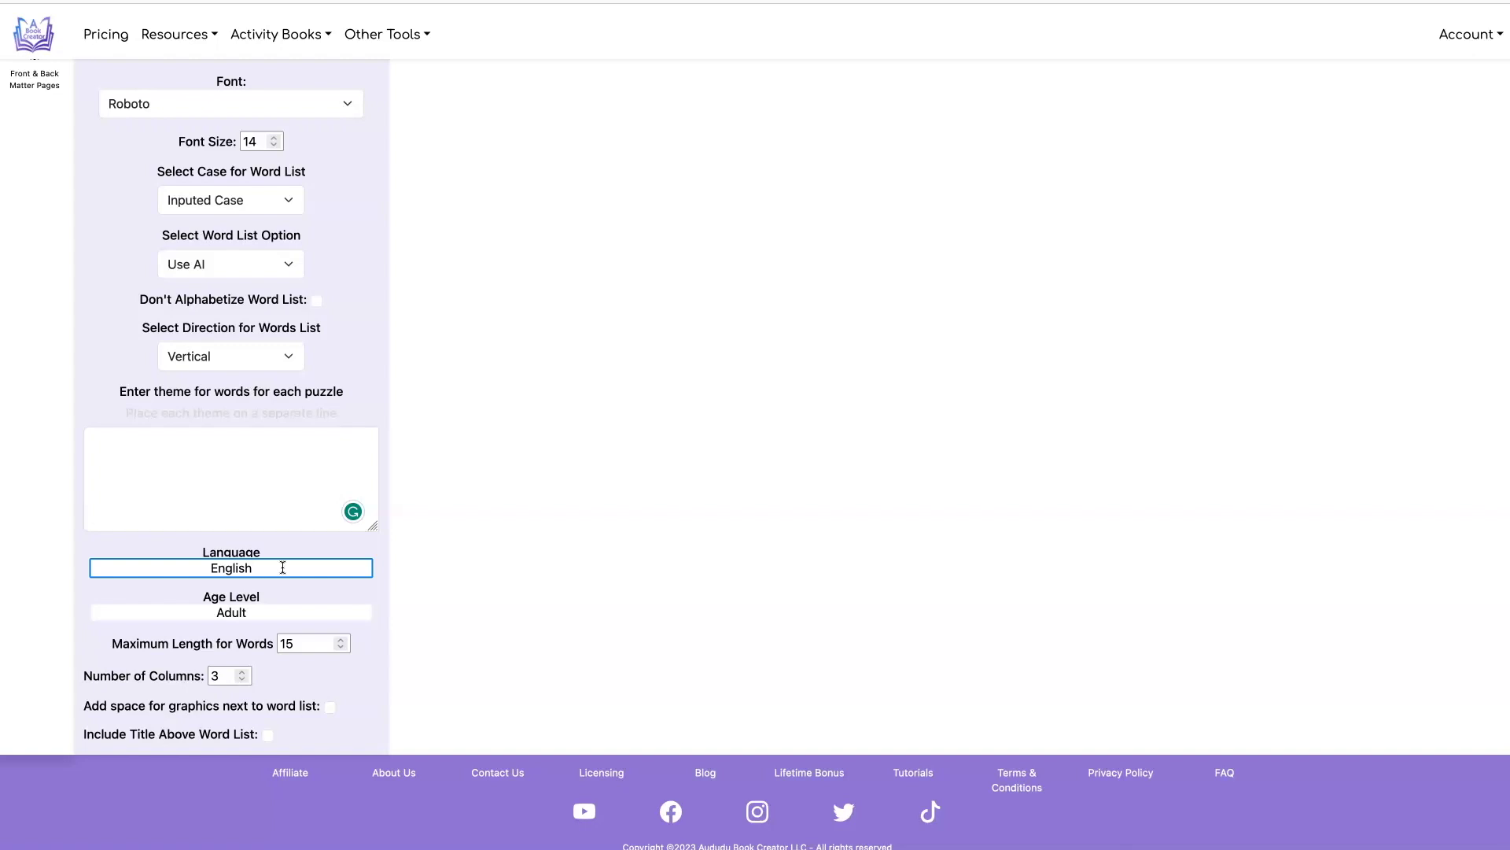
{"action": "left_click", "coordinate": [280, 608]}
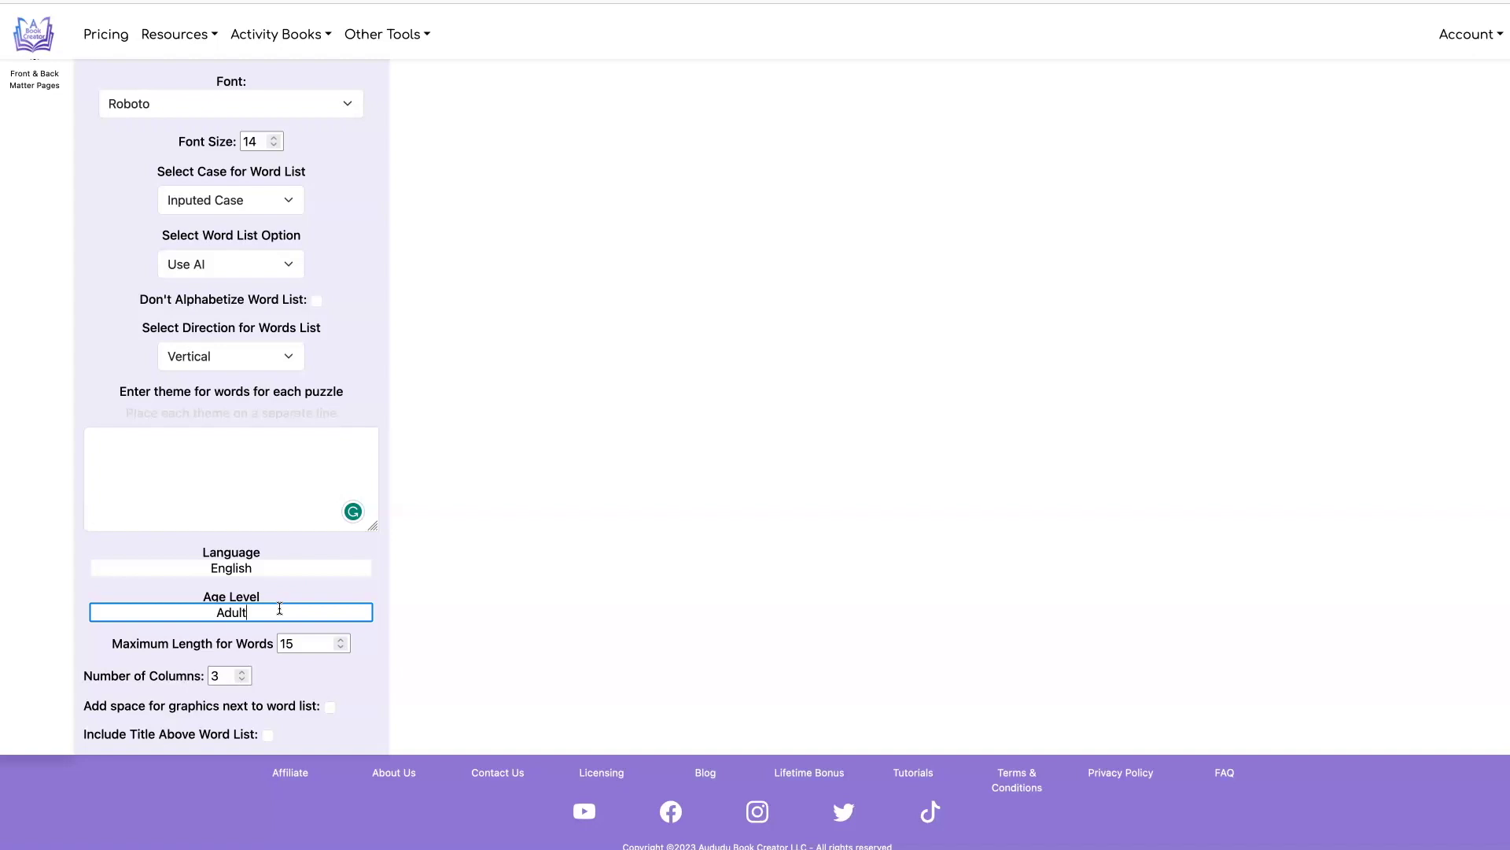
{"action": "left_click", "coordinate": [299, 638]}
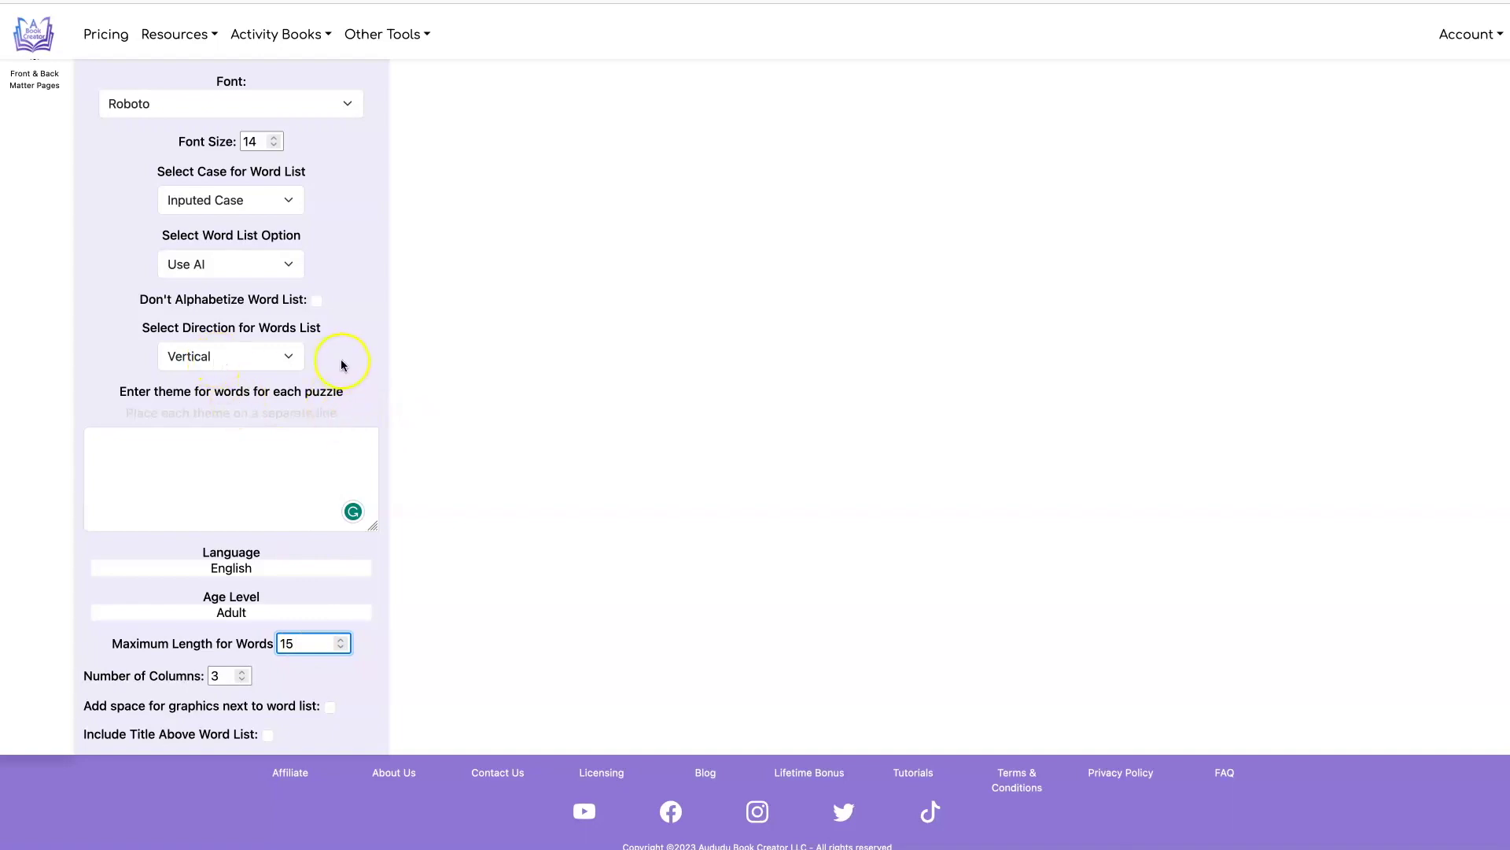
{"action": "left_click_drag", "start_coordinate": [156, 171], "coordinate": [322, 171]}
{"action": "left_click", "coordinate": [288, 200]}
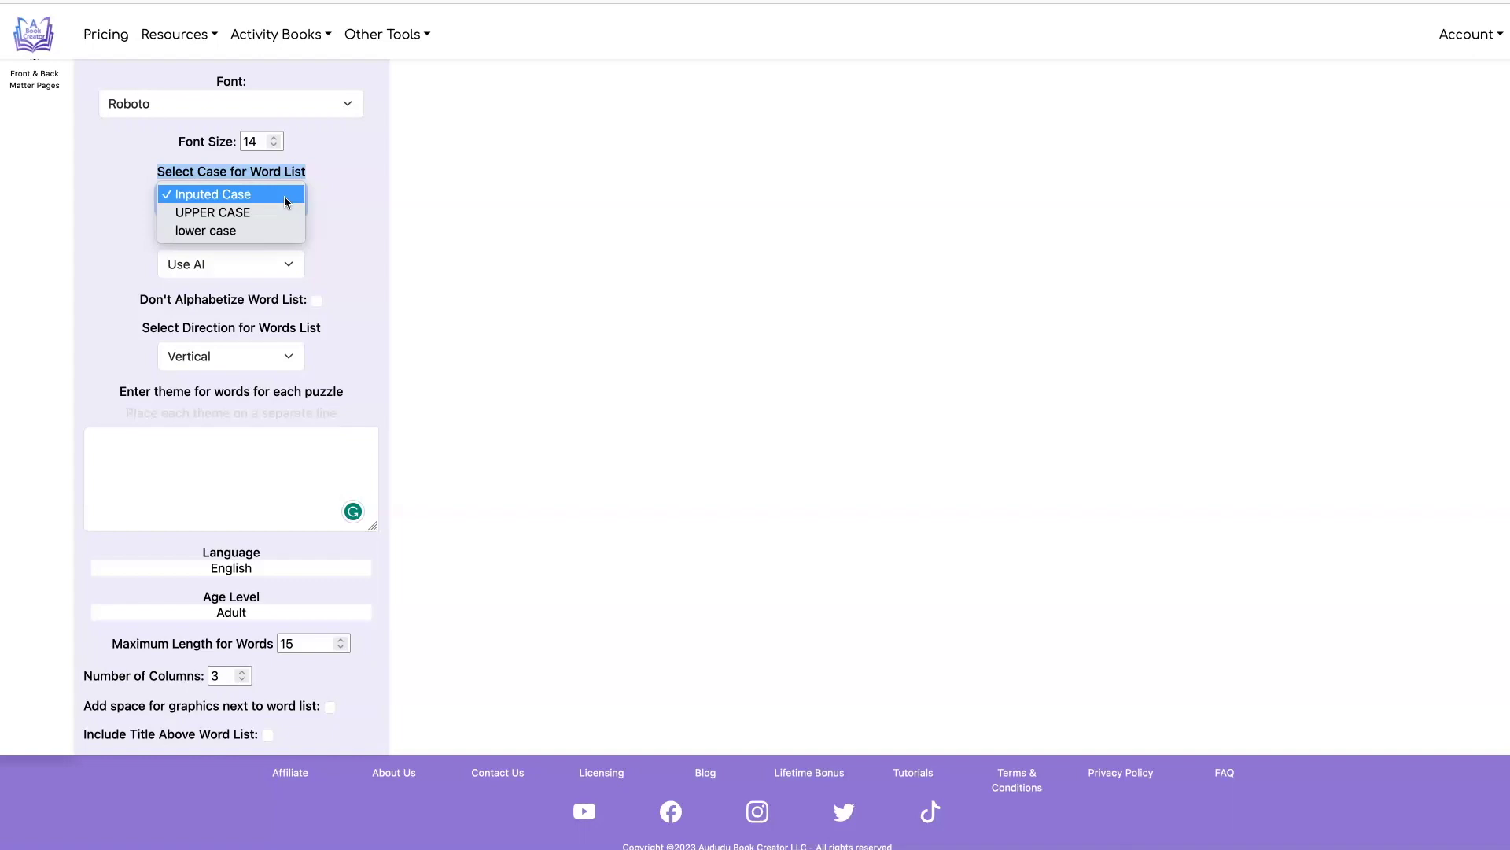
{"action": "left_click", "coordinate": [258, 200]}
{"action": "left_click", "coordinate": [256, 214]}
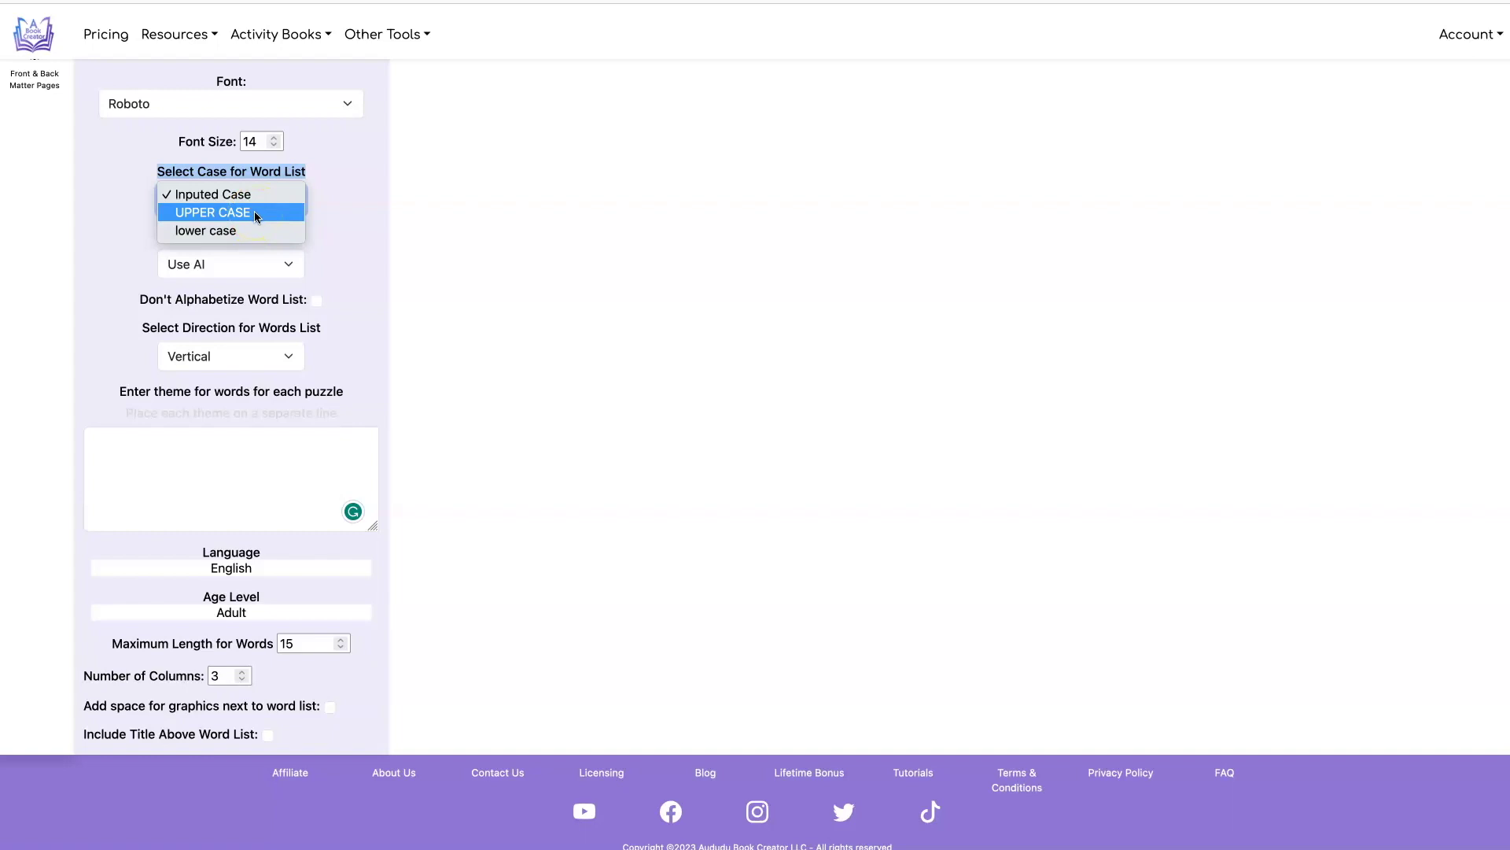
{"action": "left_click", "coordinate": [253, 230]}
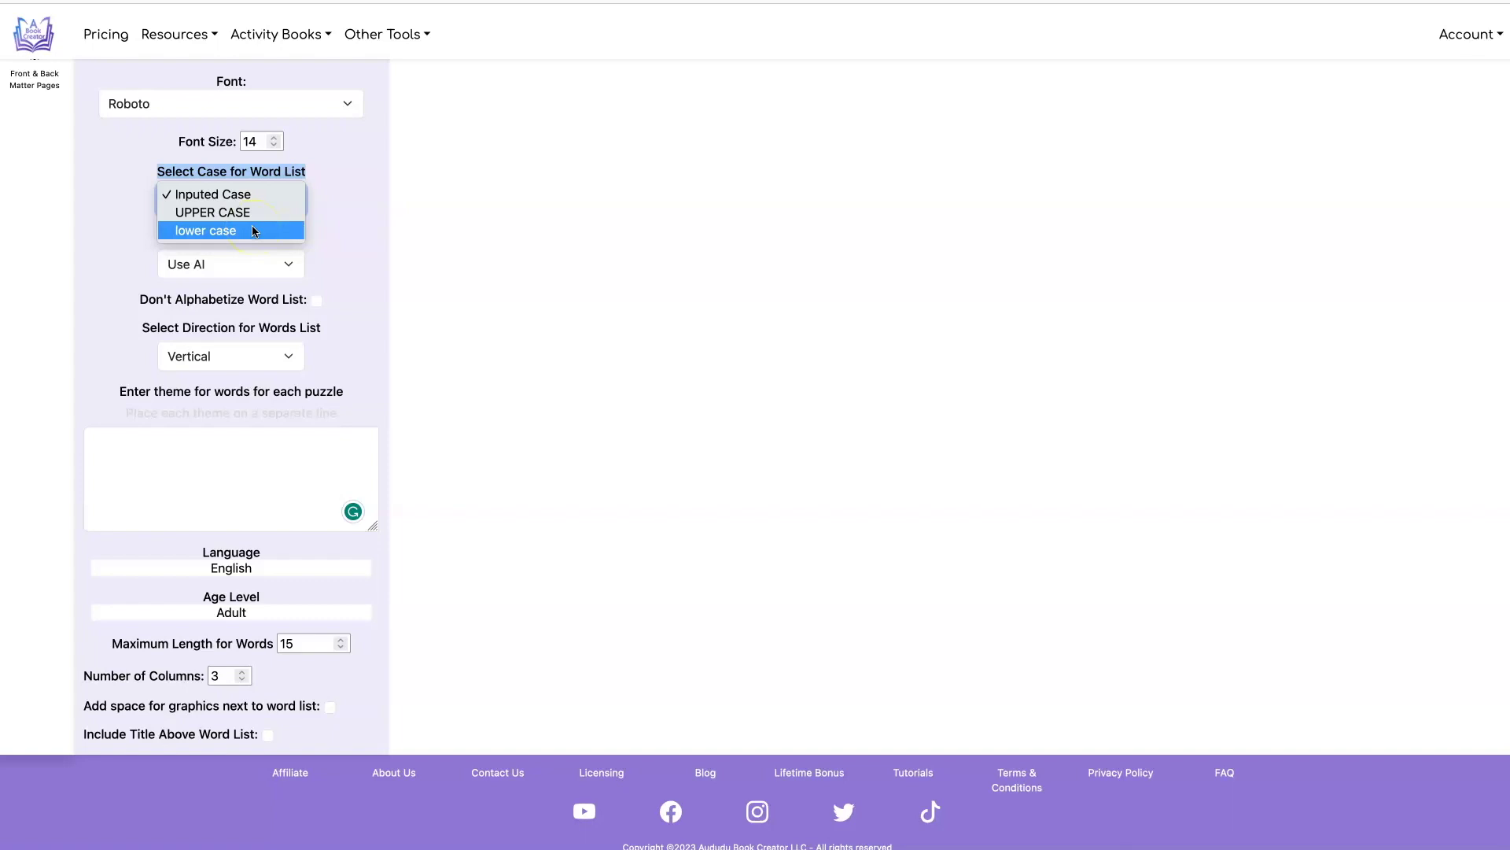
{"action": "left_click", "coordinate": [249, 184]}
{"action": "left_click", "coordinate": [344, 229]}
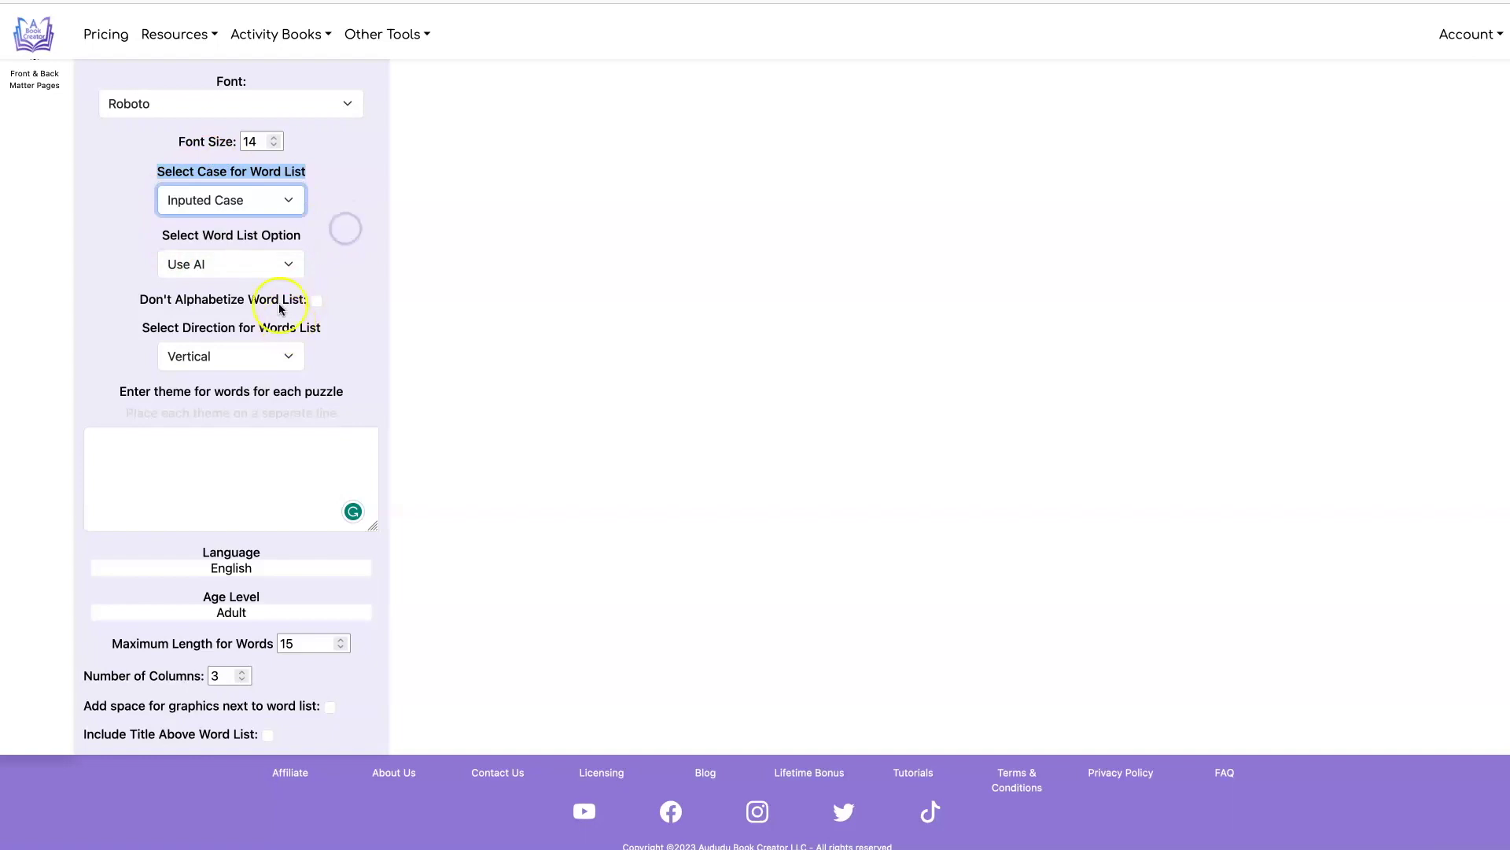
{"action": "left_click", "coordinate": [285, 260]}
{"action": "left_click", "coordinate": [269, 238]}
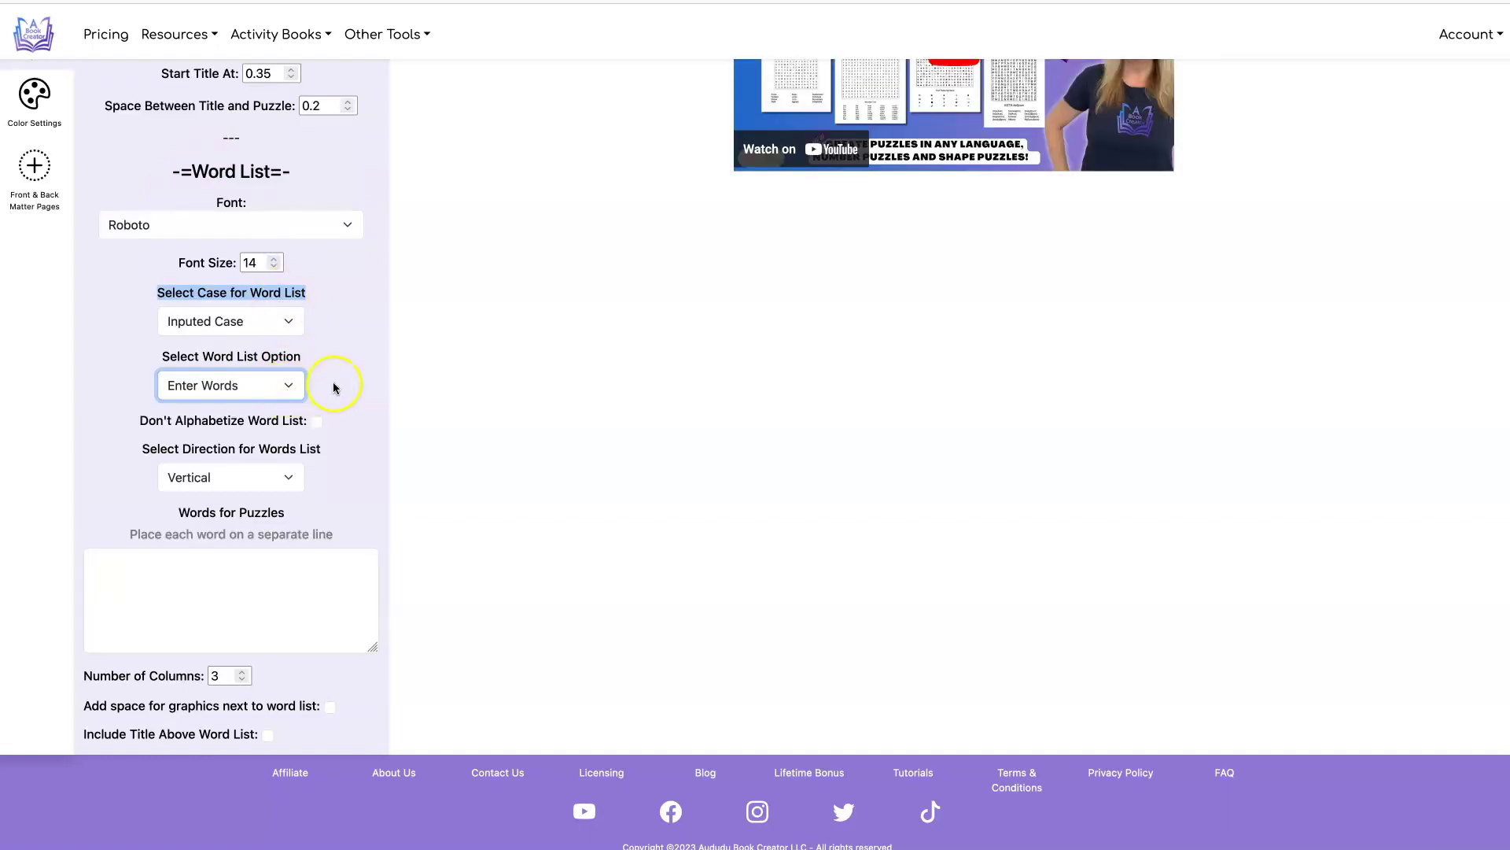
{"action": "left_click", "coordinate": [289, 321]}
{"action": "left_click", "coordinate": [325, 322]}
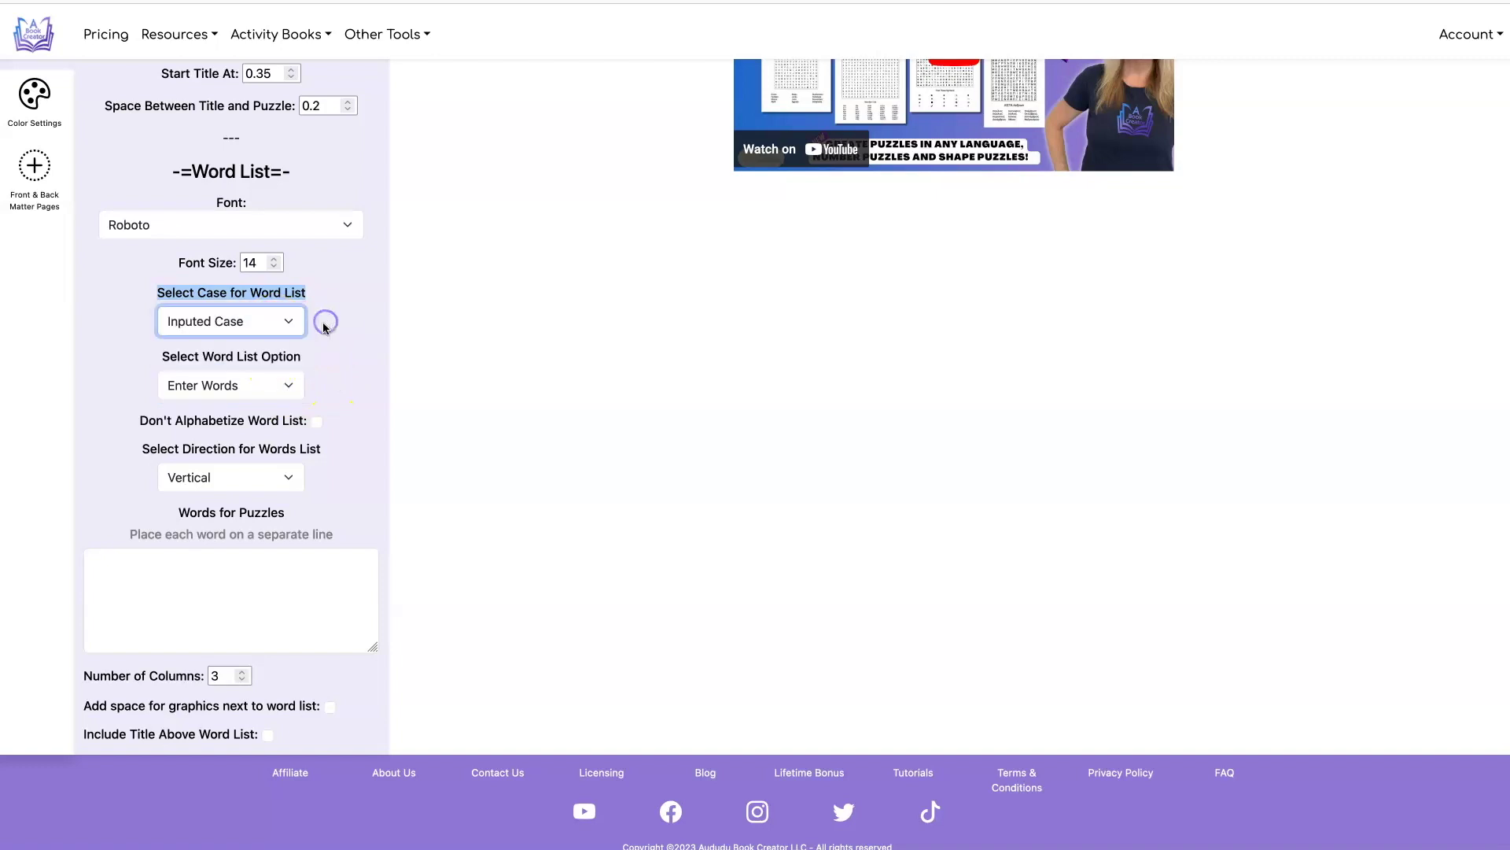
{"action": "left_click", "coordinate": [276, 384]}
{"action": "left_click", "coordinate": [264, 401]}
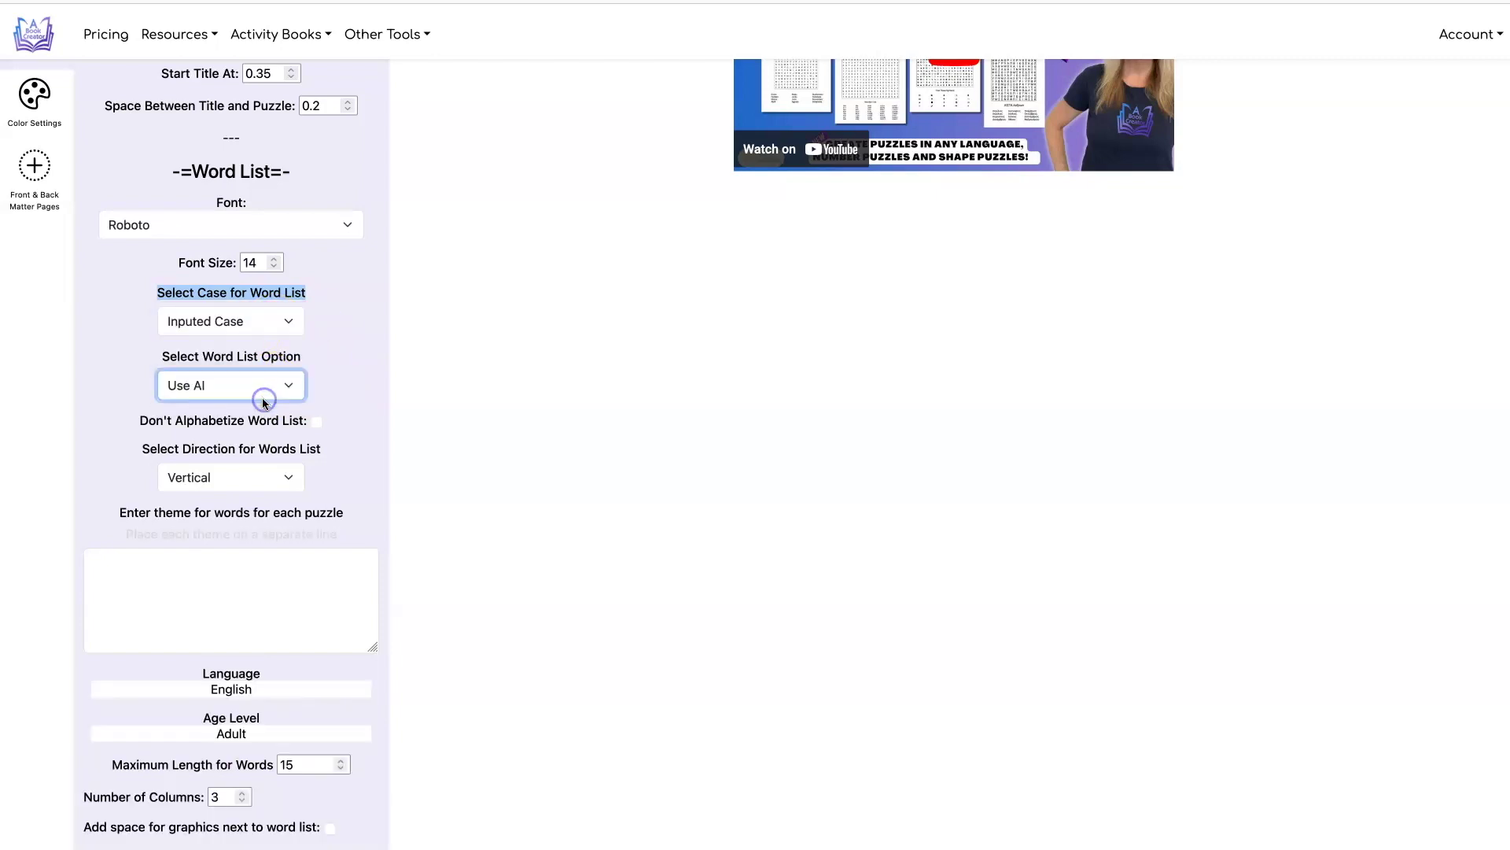
{"action": "scroll", "coordinate": [340, 394], "scroll_direction": "up", "scroll_amount": 5}
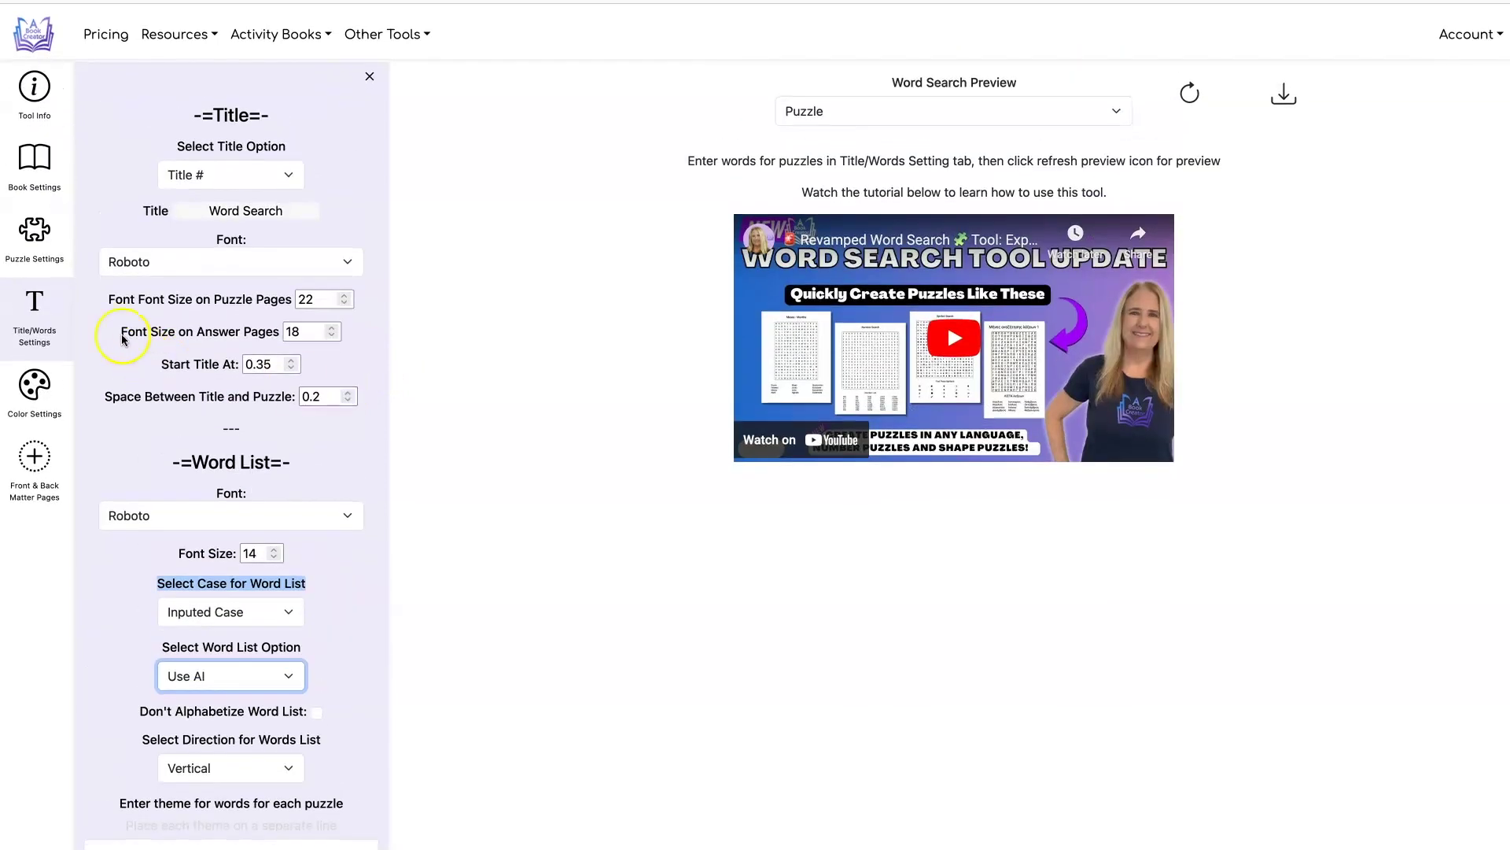
{"action": "left_click", "coordinate": [35, 236]}
{"action": "left_click_drag", "start_coordinate": [305, 170], "coordinate": [145, 168]}
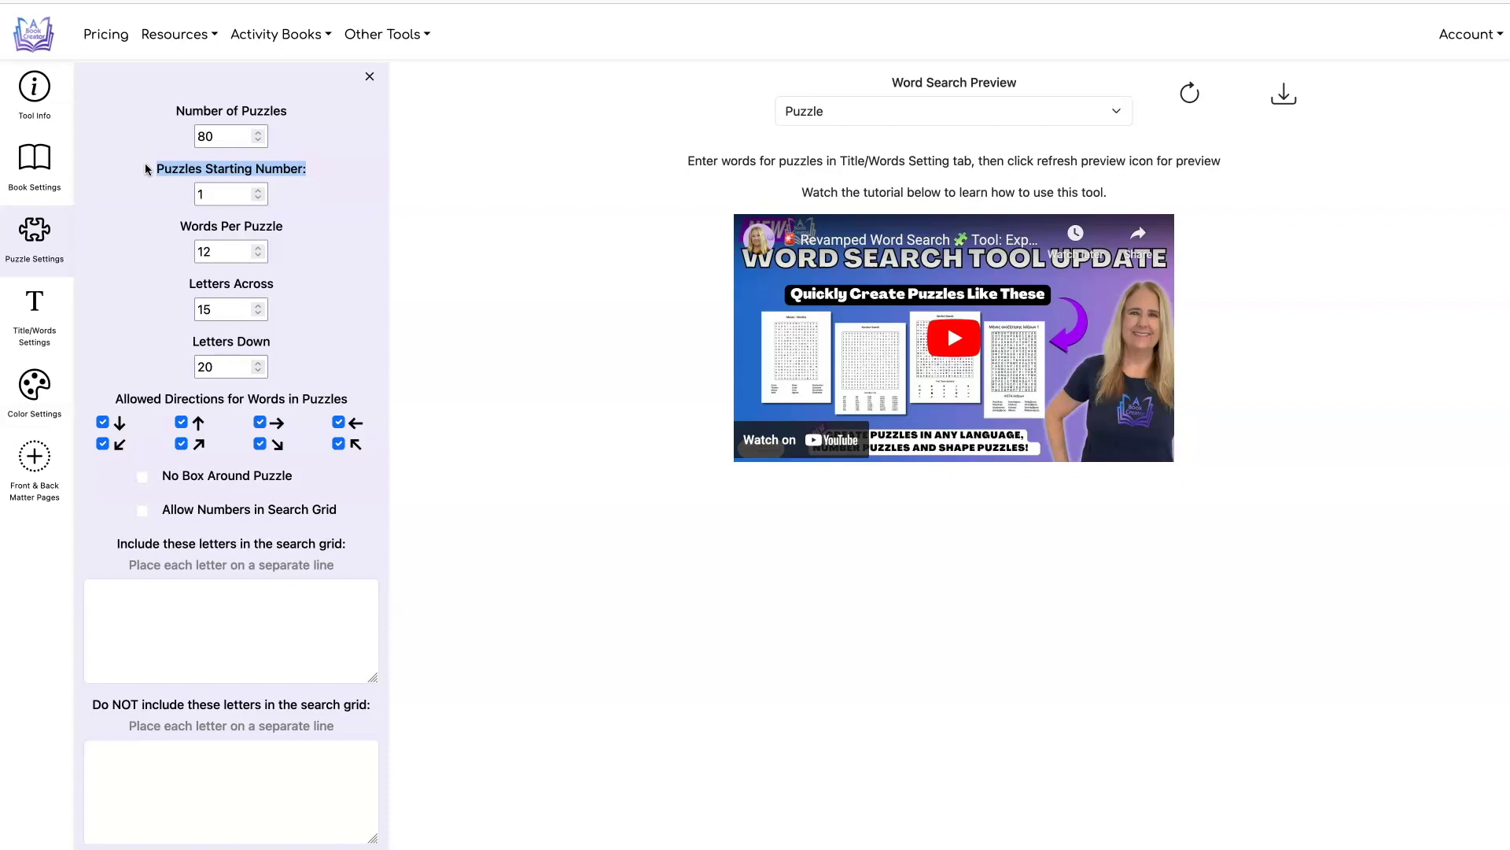
{"action": "left_click_drag", "start_coordinate": [206, 195], "coordinate": [185, 191]}
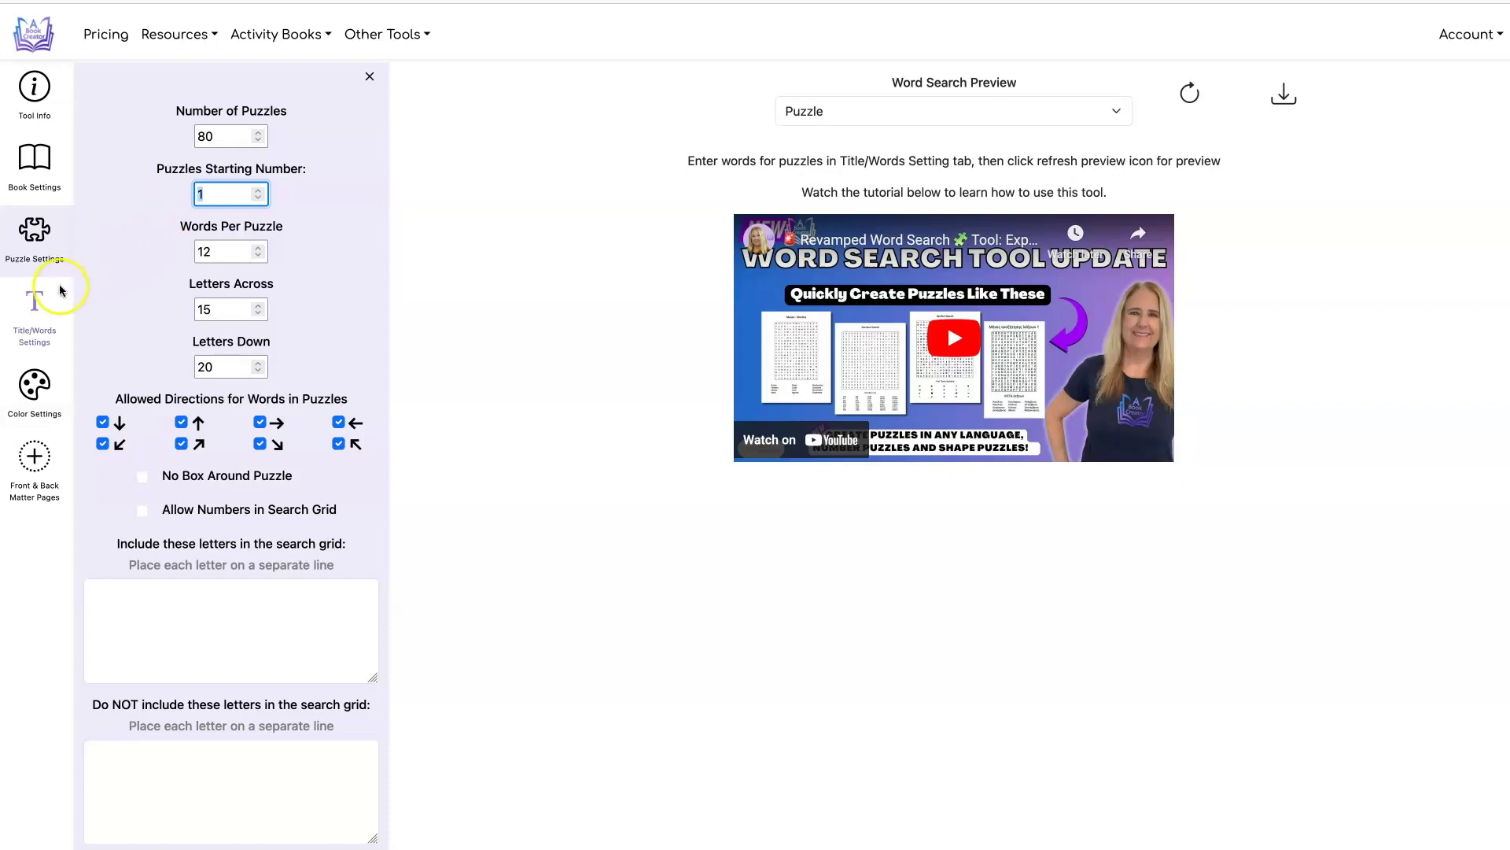
{"action": "left_click", "coordinate": [39, 308]}
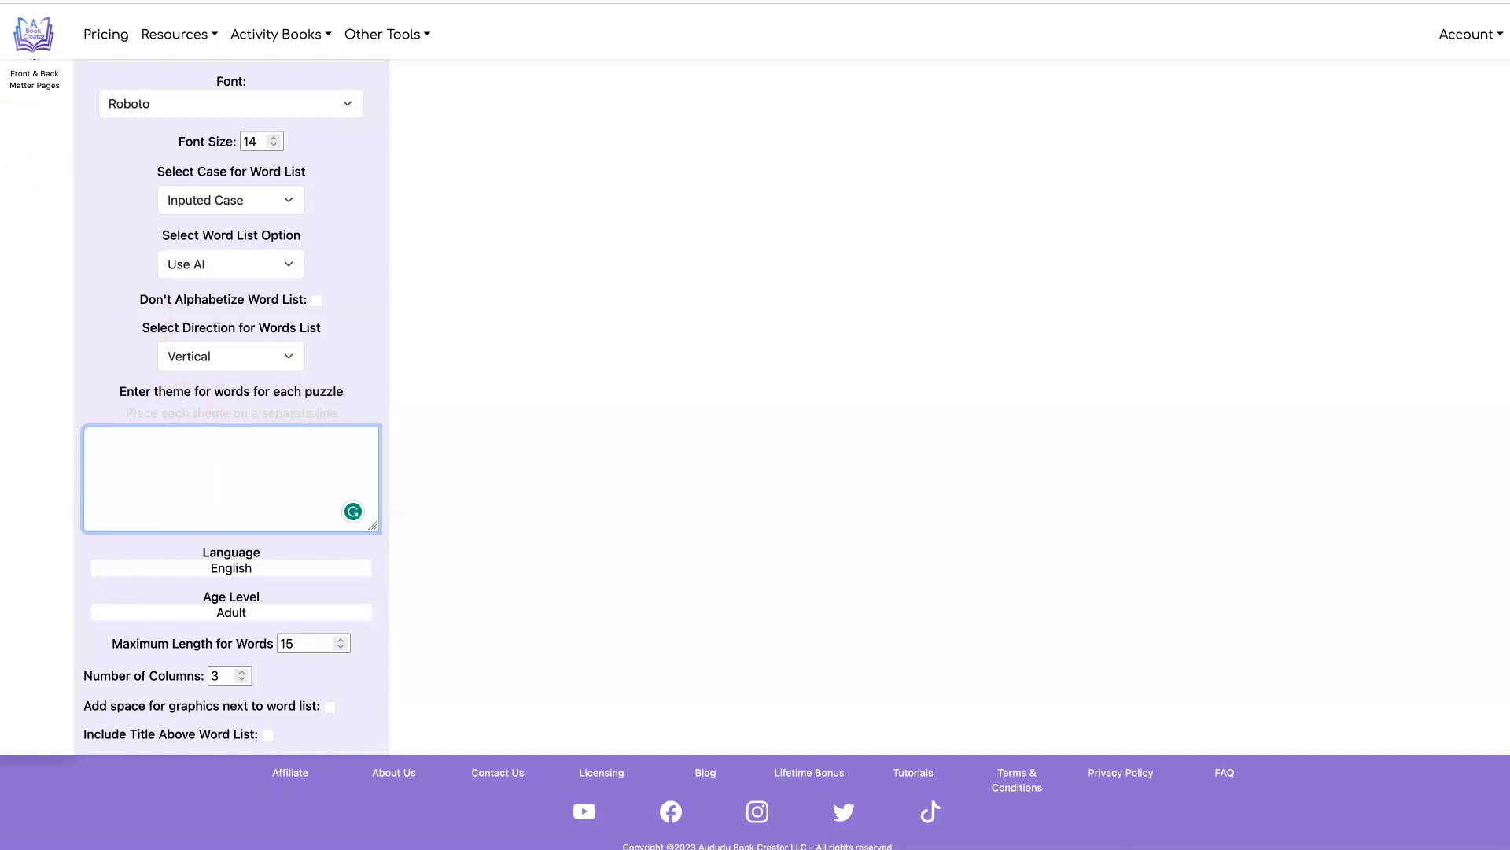
{"action": "left_click", "coordinate": [142, 431]}
{"action": "left_click", "coordinate": [105, 439]}
Step: Start a new message in ChatGPT's message box
{"action": "left_click", "coordinate": [506, 779]}
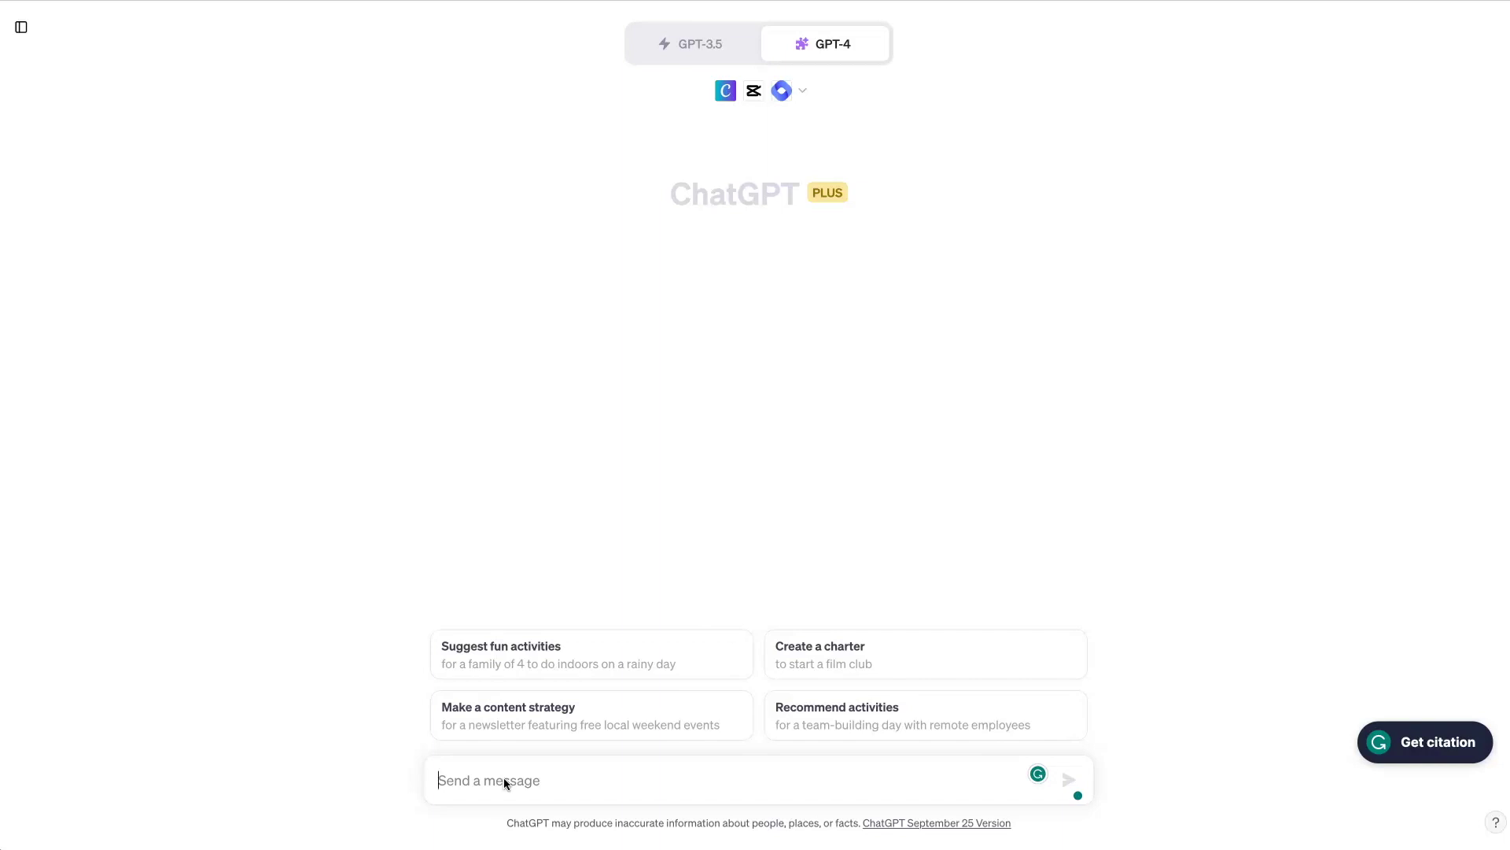
Step: Ask ChatGPT for 20 themes for a word search book for children 8-10, then return to Book Creator
{"action": "type", "text": "Give me 20 ideas for themes for a word search book for children 8-10"}
{"action": "key", "text": "Return"}
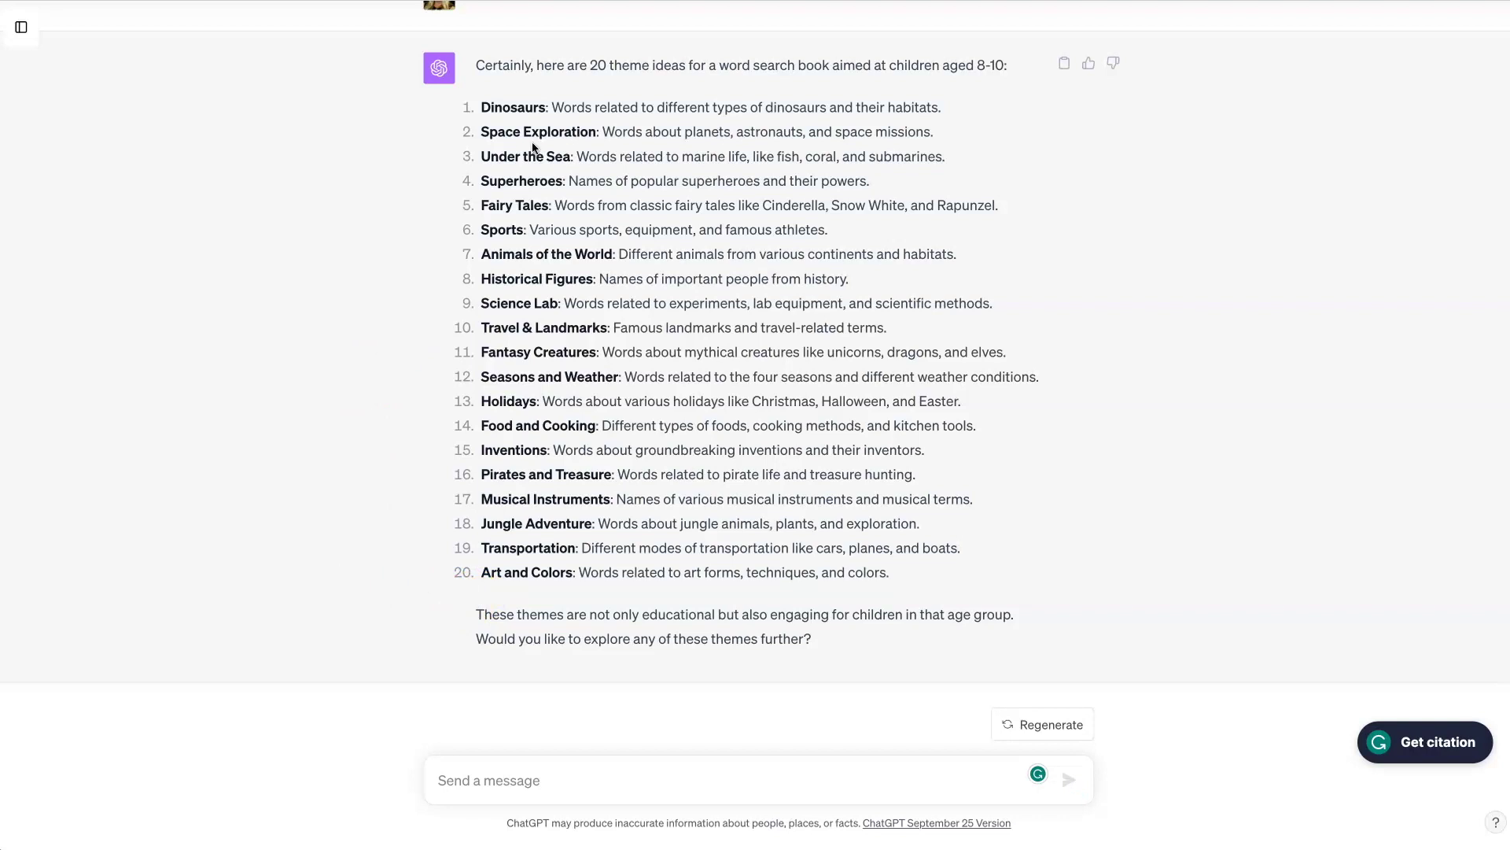
{"action": "double_click", "coordinate": [509, 108]}
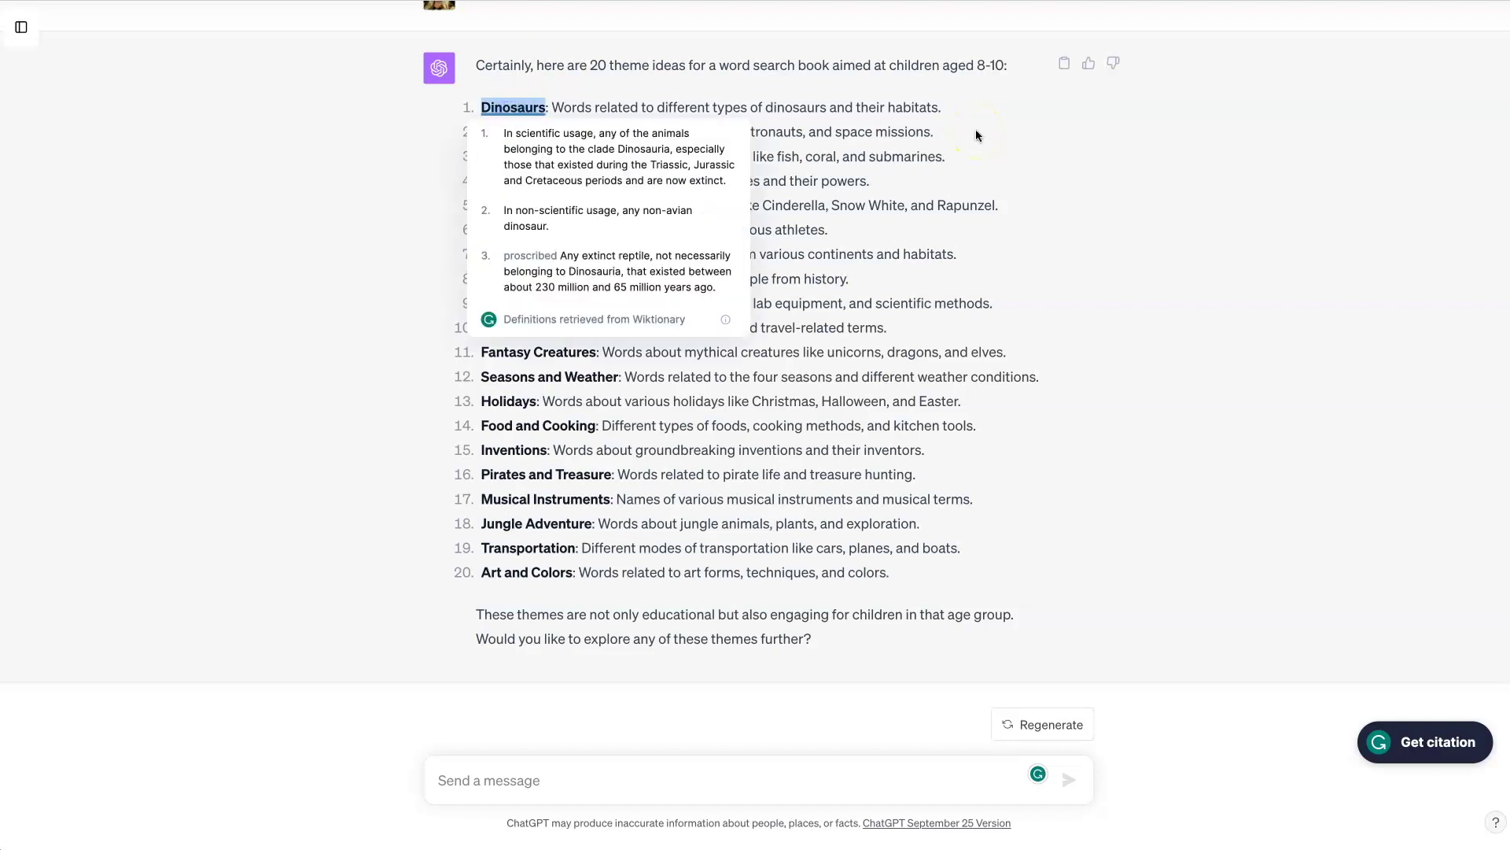
{"action": "left_click", "coordinate": [1027, 153]}
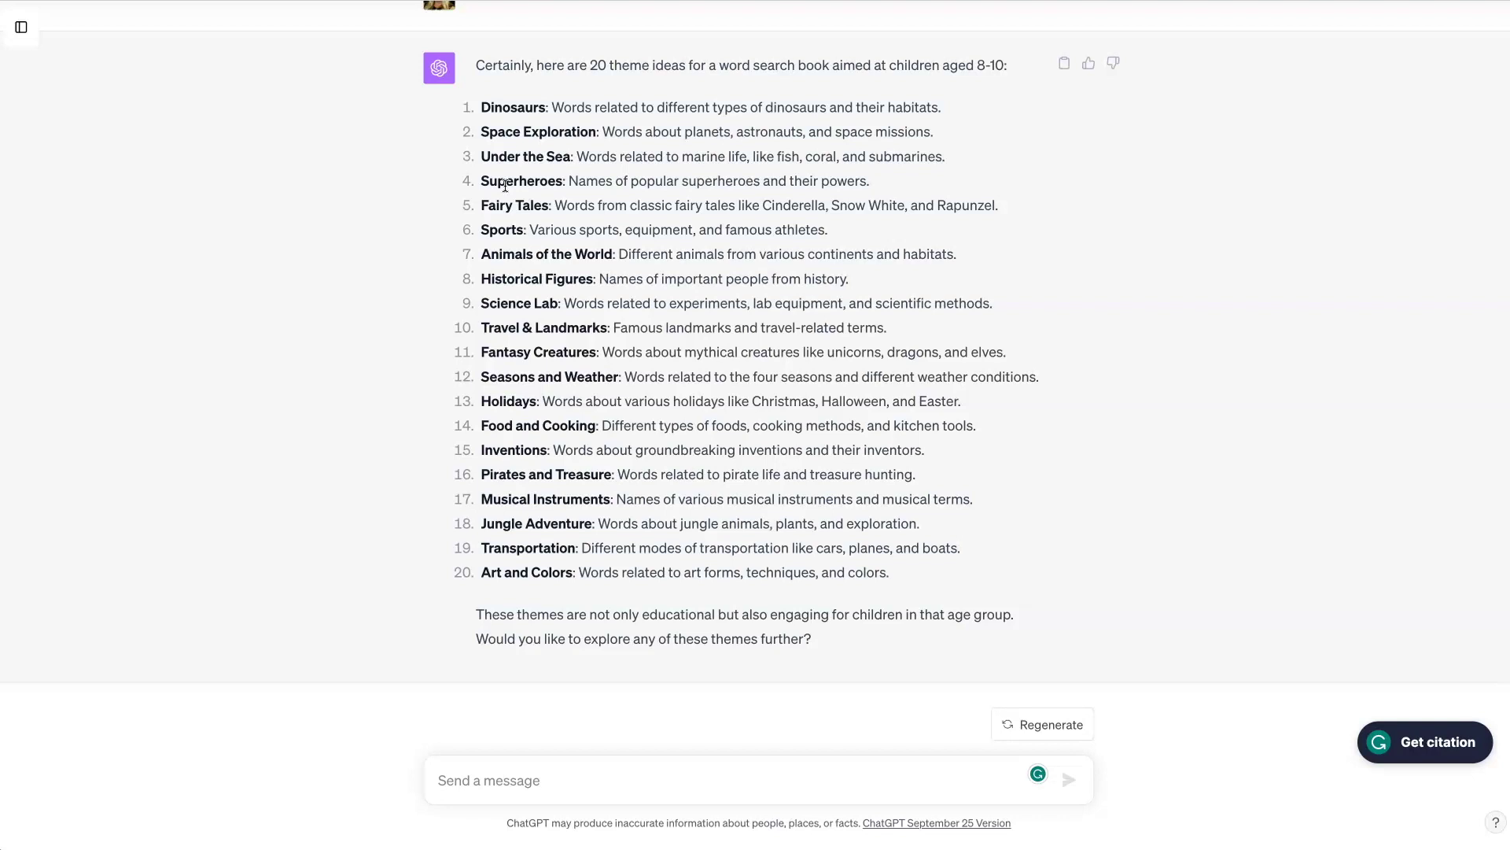
{"action": "left_click", "coordinate": [368, 16]}
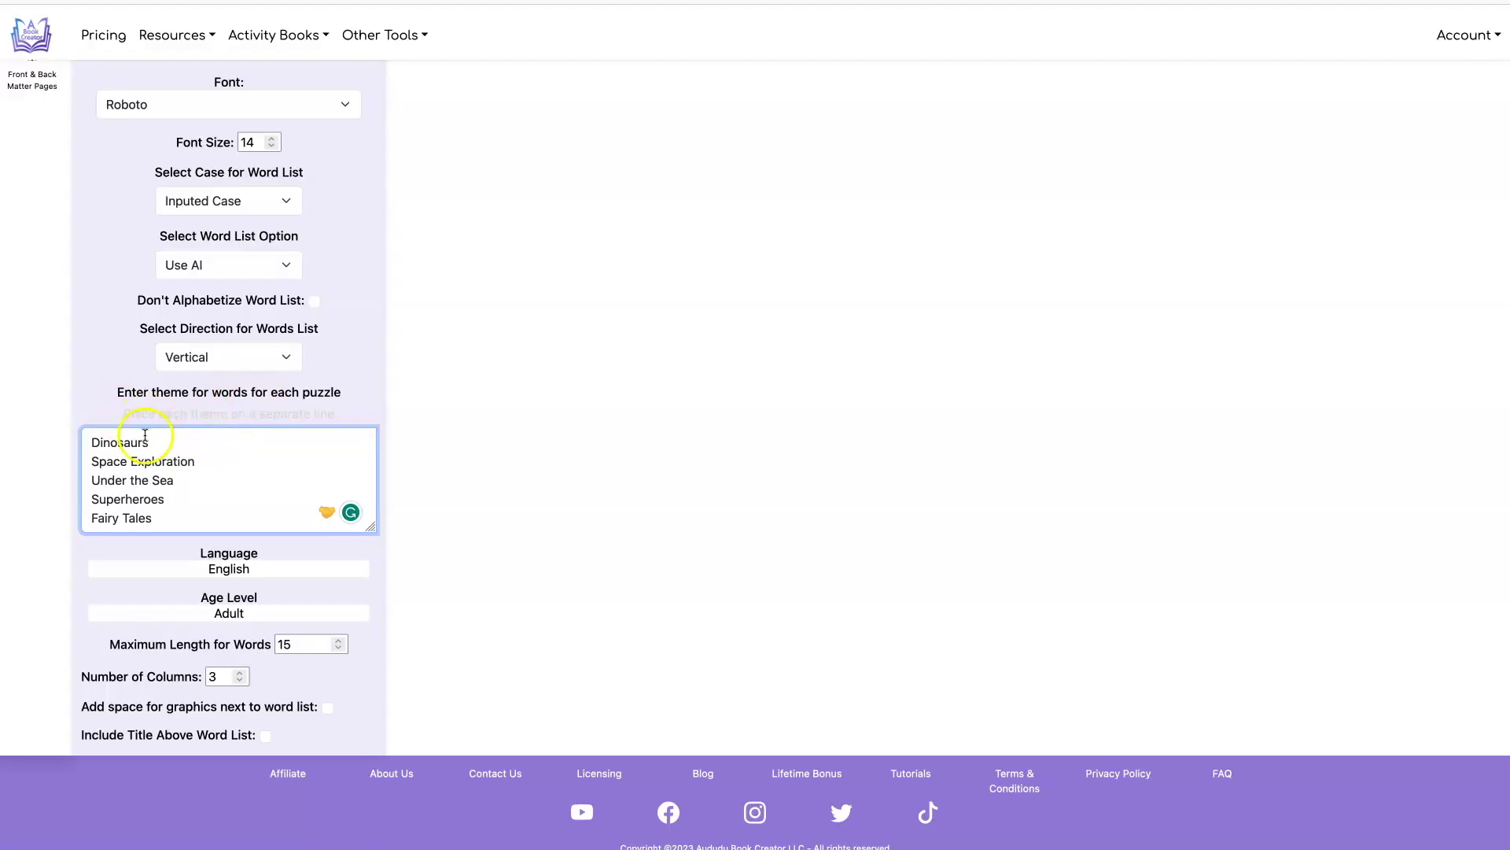
Step: Replace the Adult age level with 'Children Aged 8-10'
{"action": "left_click", "coordinate": [262, 568]}
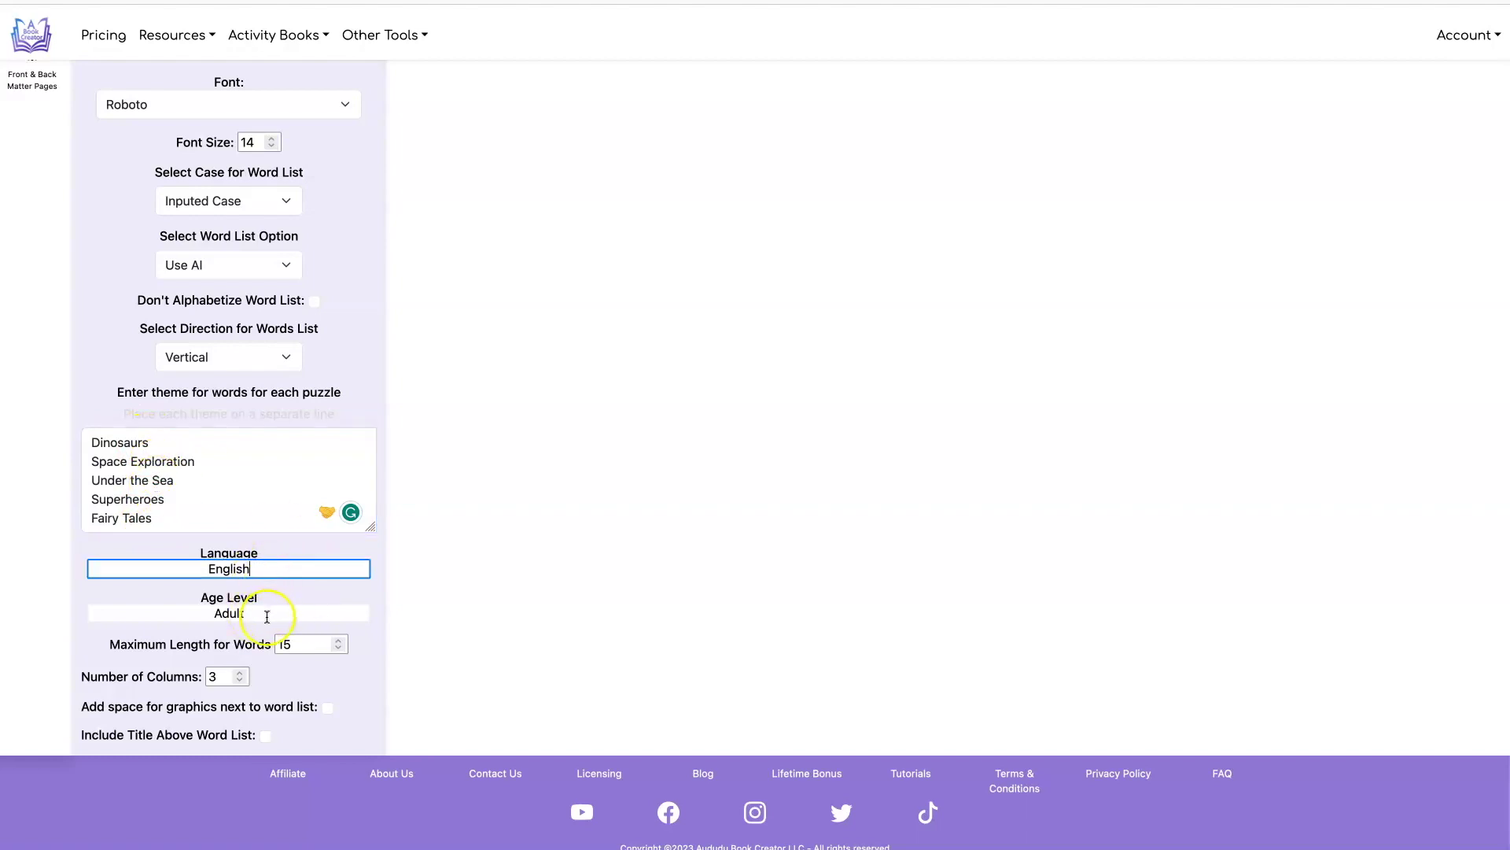
{"action": "left_click_drag", "start_coordinate": [249, 614], "coordinate": [210, 613]}
{"action": "type", "text": "Ch"}
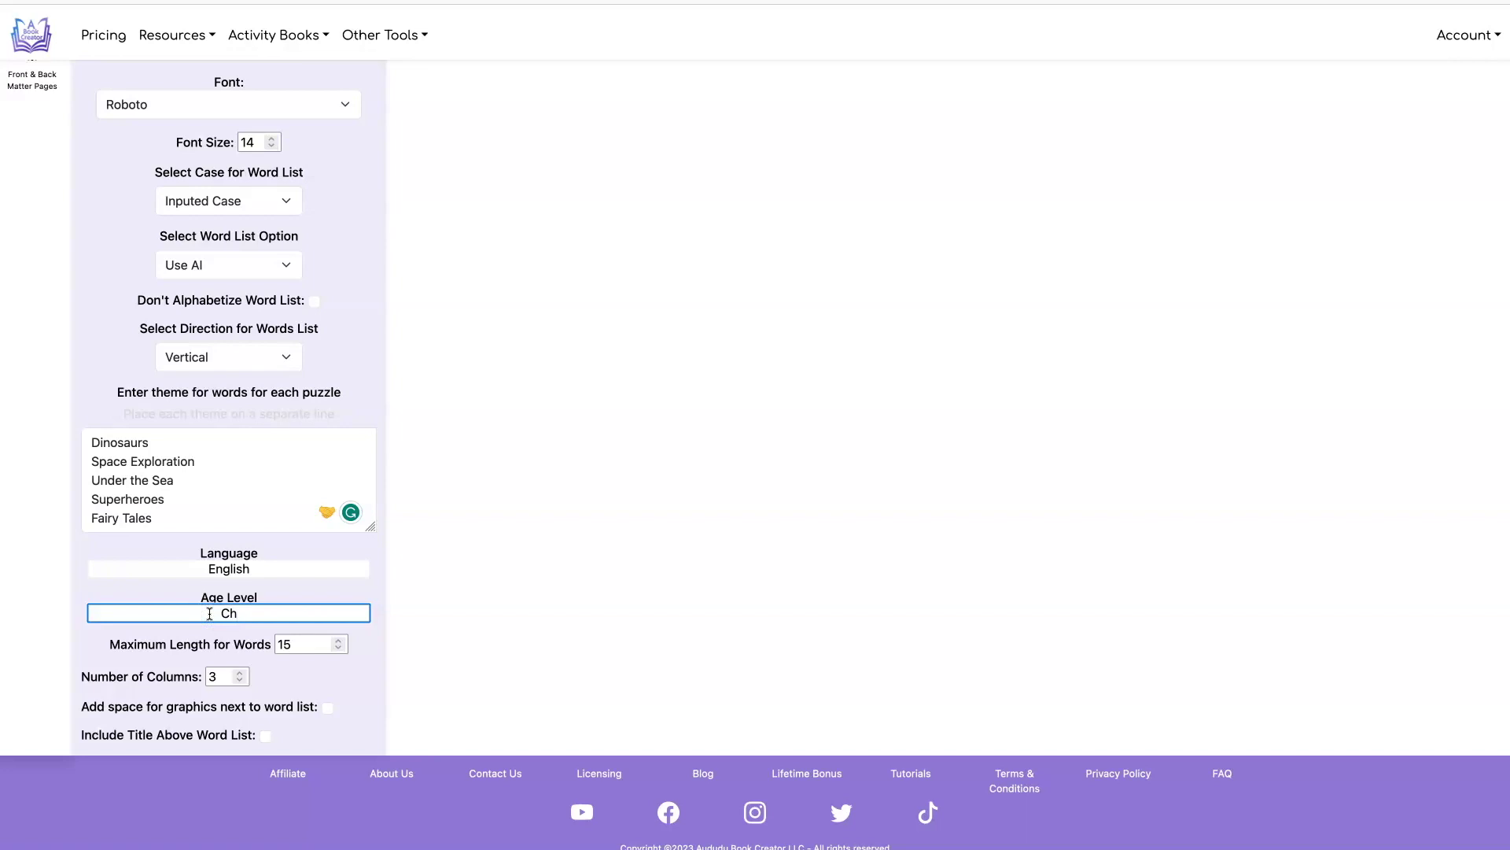
{"action": "type", "text": "ildren Aged 8-10"}
{"action": "left_click", "coordinate": [302, 642]}
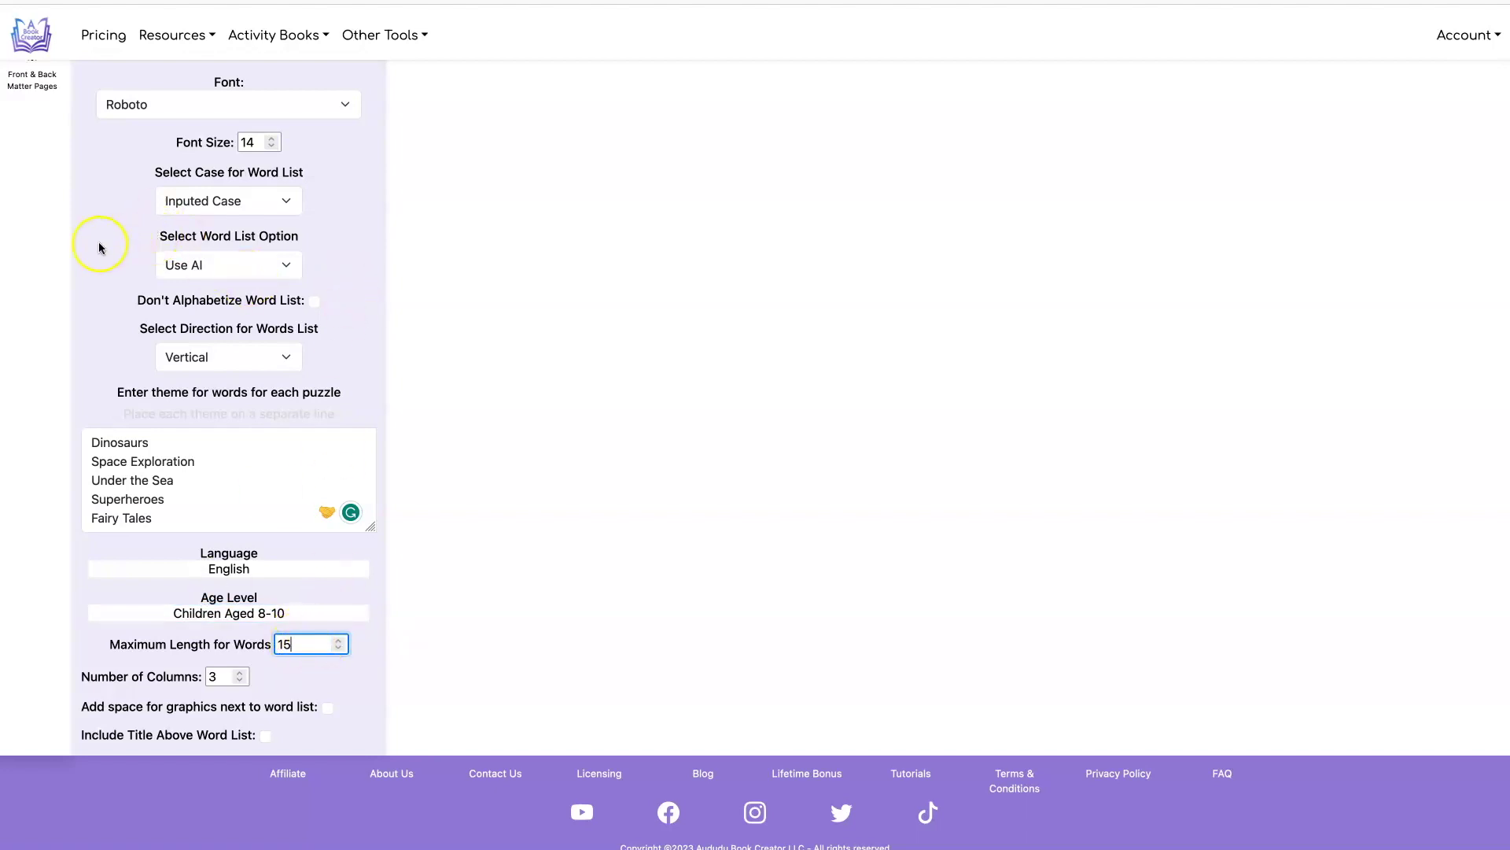
{"action": "scroll", "coordinate": [85, 251], "scroll_direction": "up", "scroll_amount": 5}
Step: In Puzzle Settings, set Number of Puzzles to 12 and Letters Across to 20
{"action": "left_click", "coordinate": [32, 236]}
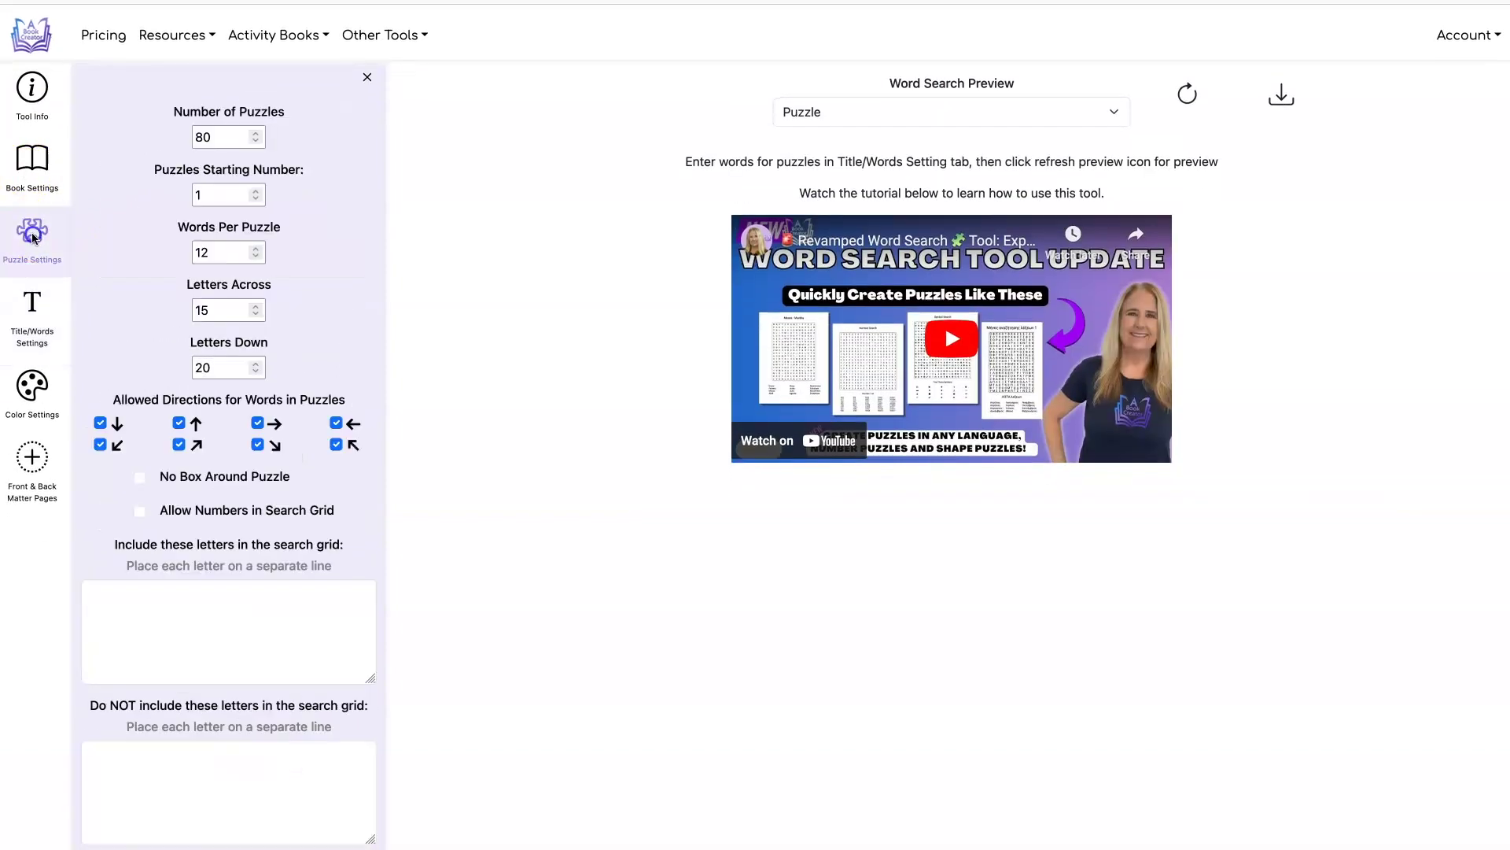
{"action": "double_click", "coordinate": [203, 137]}
{"action": "type", "text": "1"}
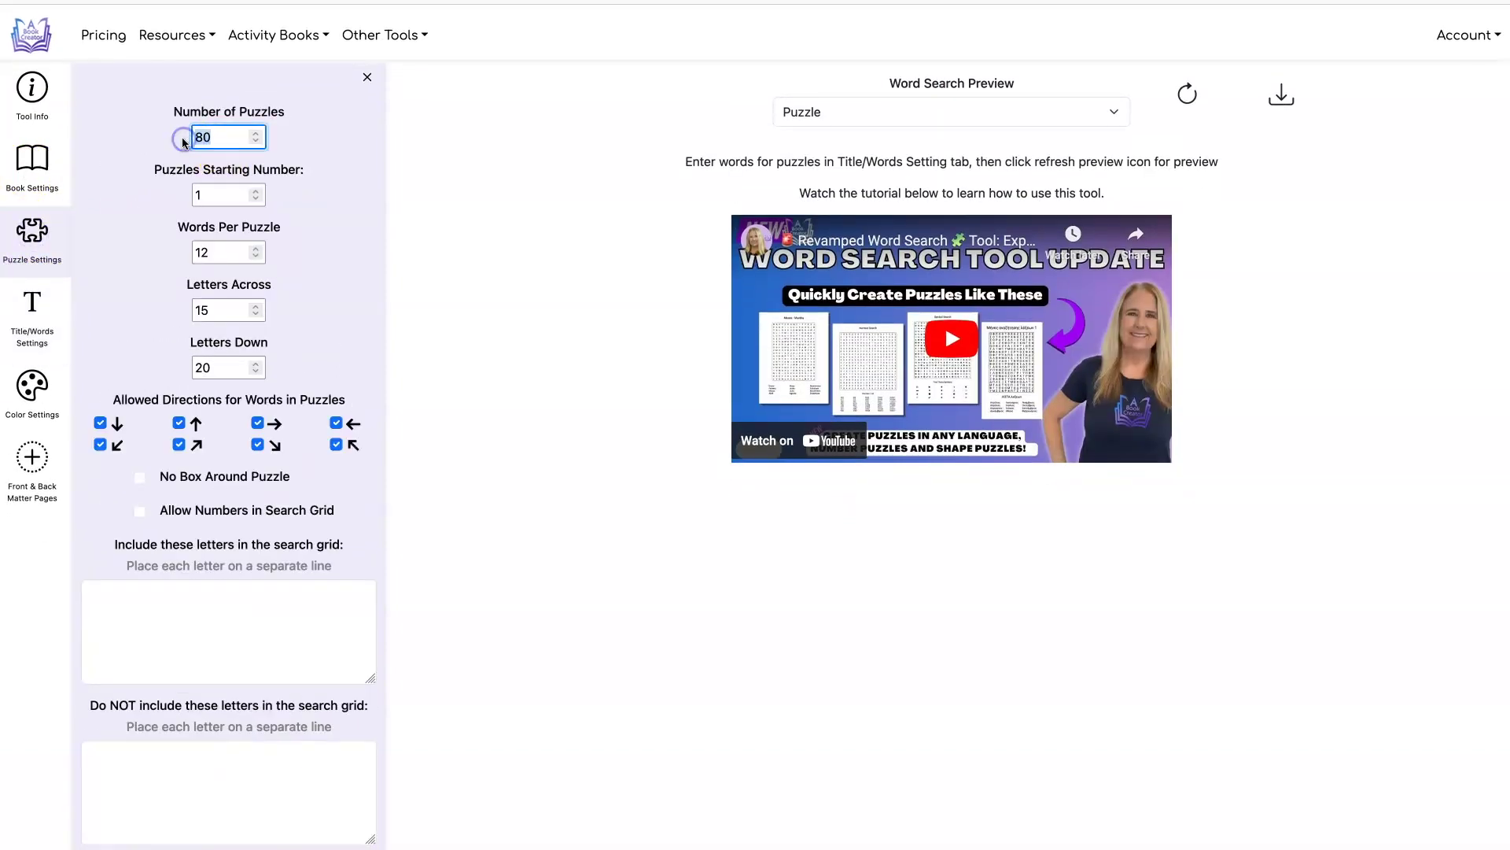
{"action": "type", "text": "2"}
{"action": "left_click", "coordinate": [214, 197]}
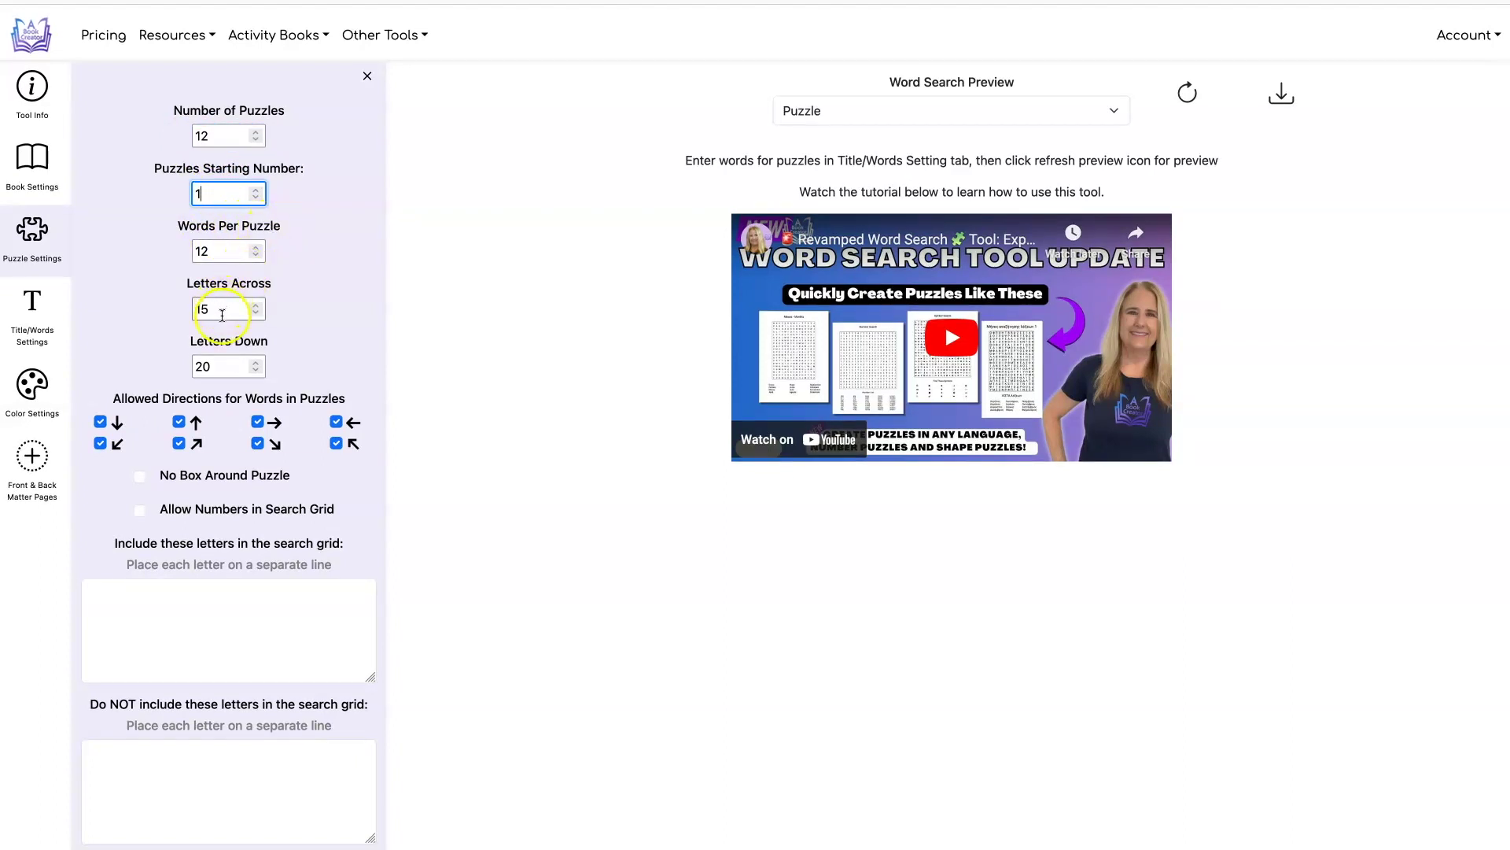
{"action": "left_click_drag", "start_coordinate": [222, 314], "coordinate": [189, 310]}
{"action": "type", "text": "20"}
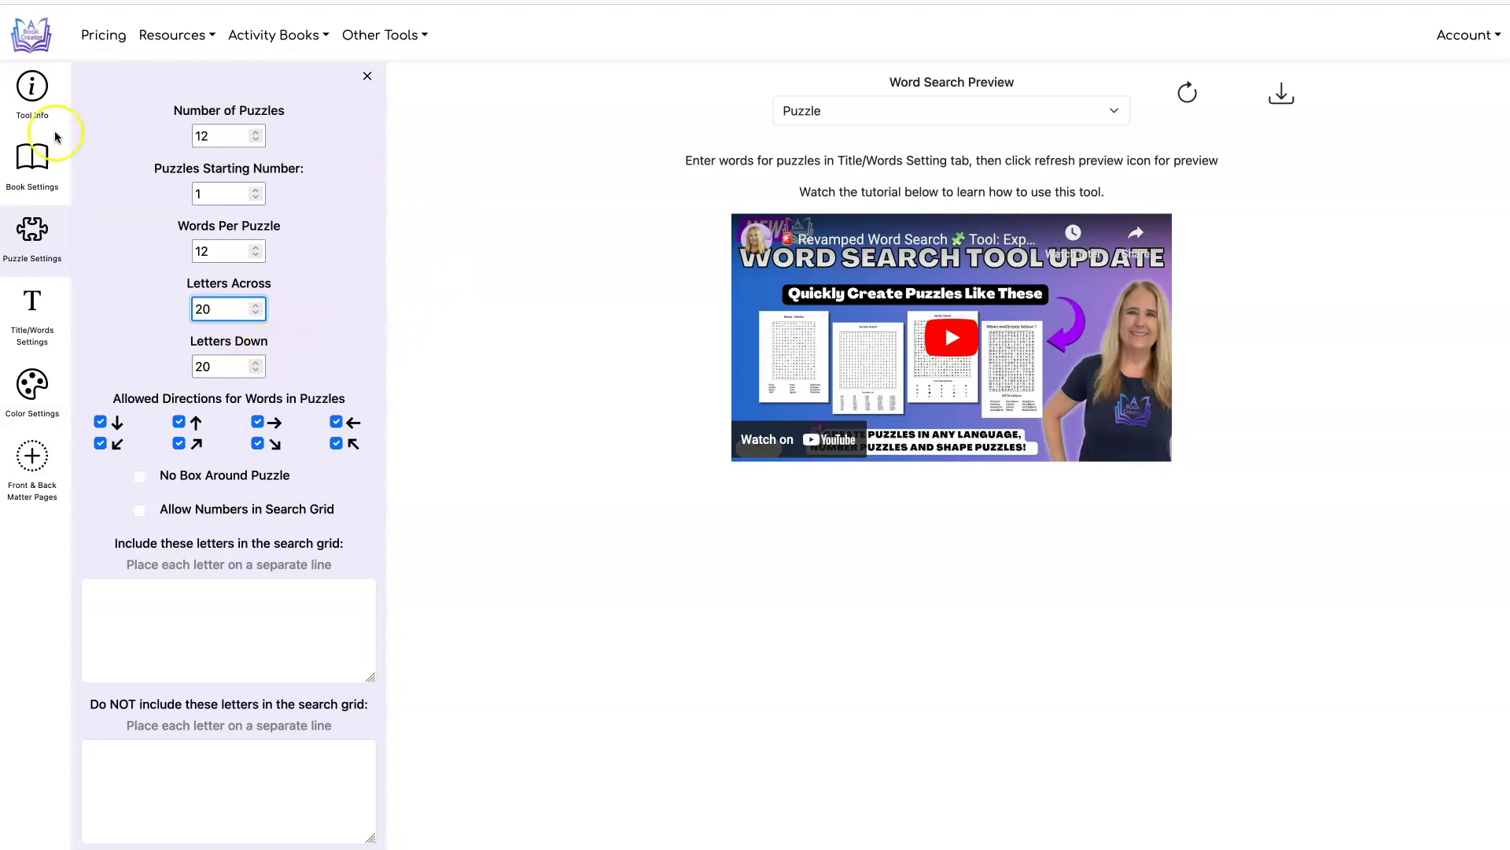
Step: In Book Settings, choose the 8.5″ X 11″ trim size with 4 answers per page
{"action": "left_click", "coordinate": [31, 157]}
{"action": "left_click", "coordinate": [204, 136]}
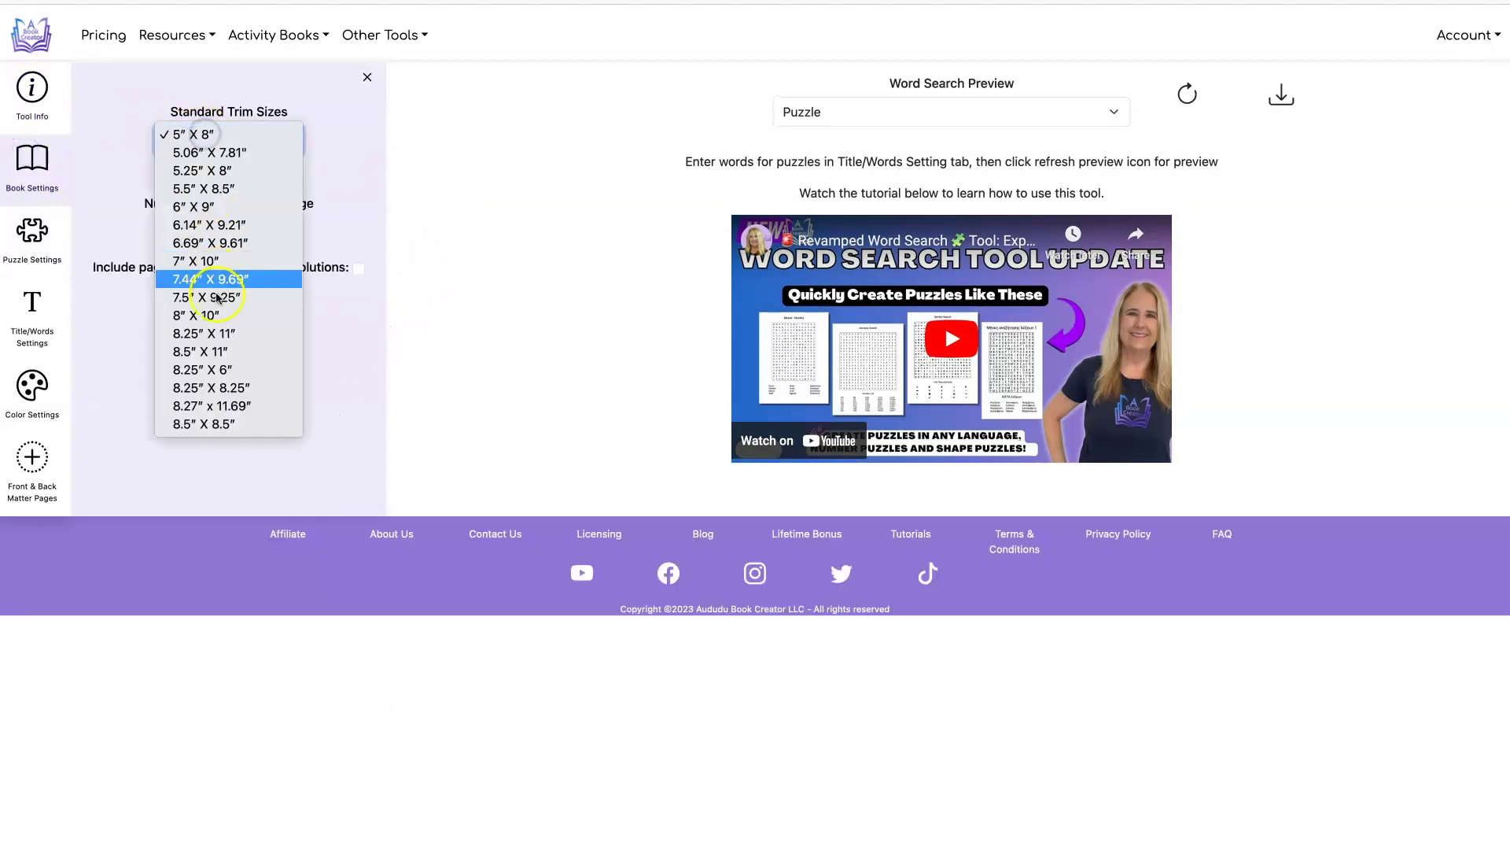
{"action": "left_click", "coordinate": [222, 351]}
{"action": "left_click", "coordinate": [236, 228]}
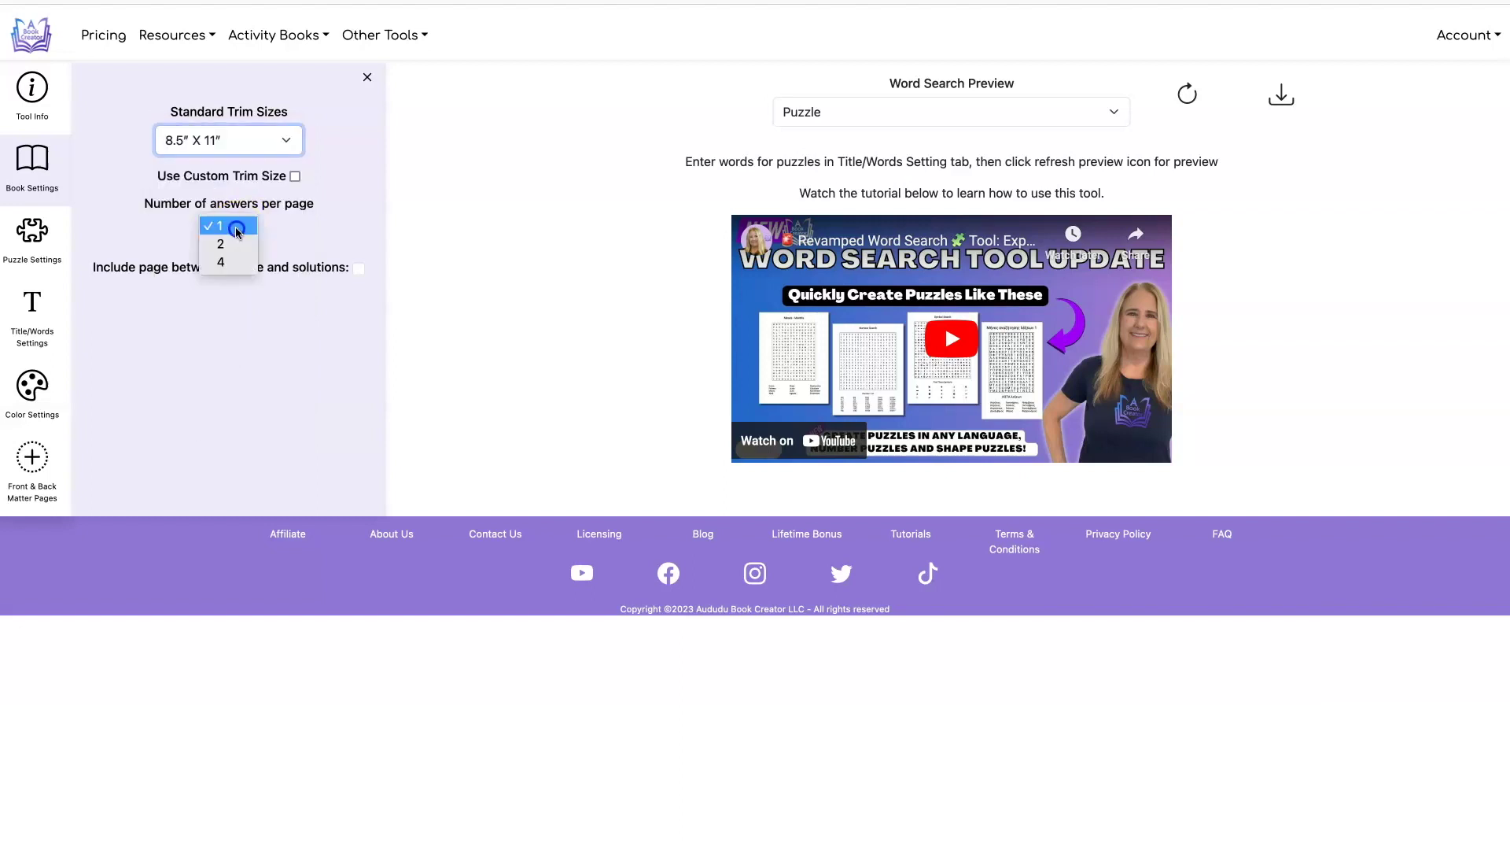
{"action": "left_click", "coordinate": [223, 262]}
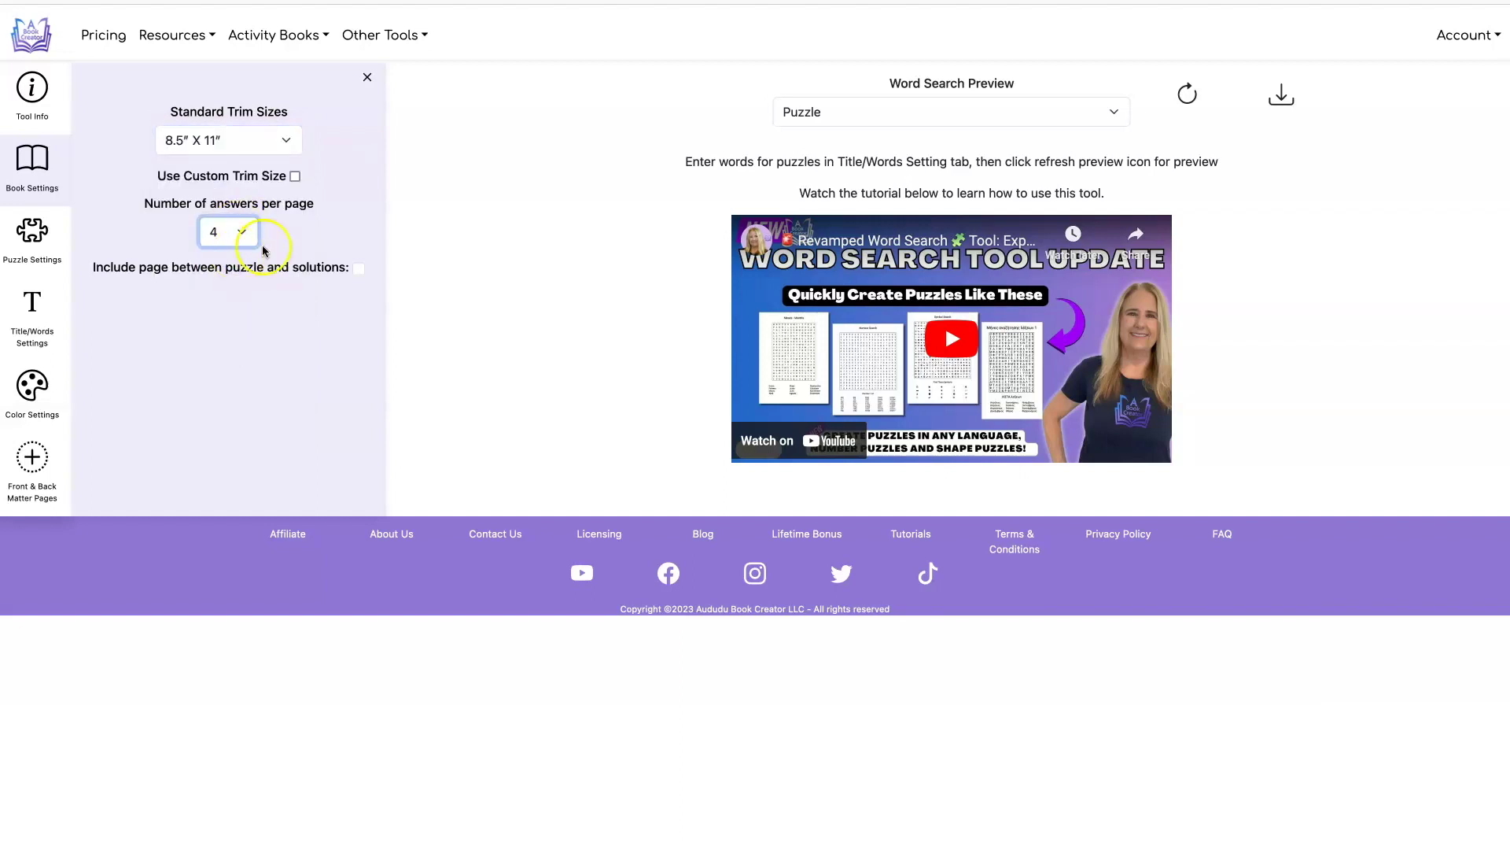
Step: Preview puzzle 1, set Start Title At 0.55 and title-to-puzzle spacing 0.4, then refresh
{"action": "left_click", "coordinate": [1187, 92]}
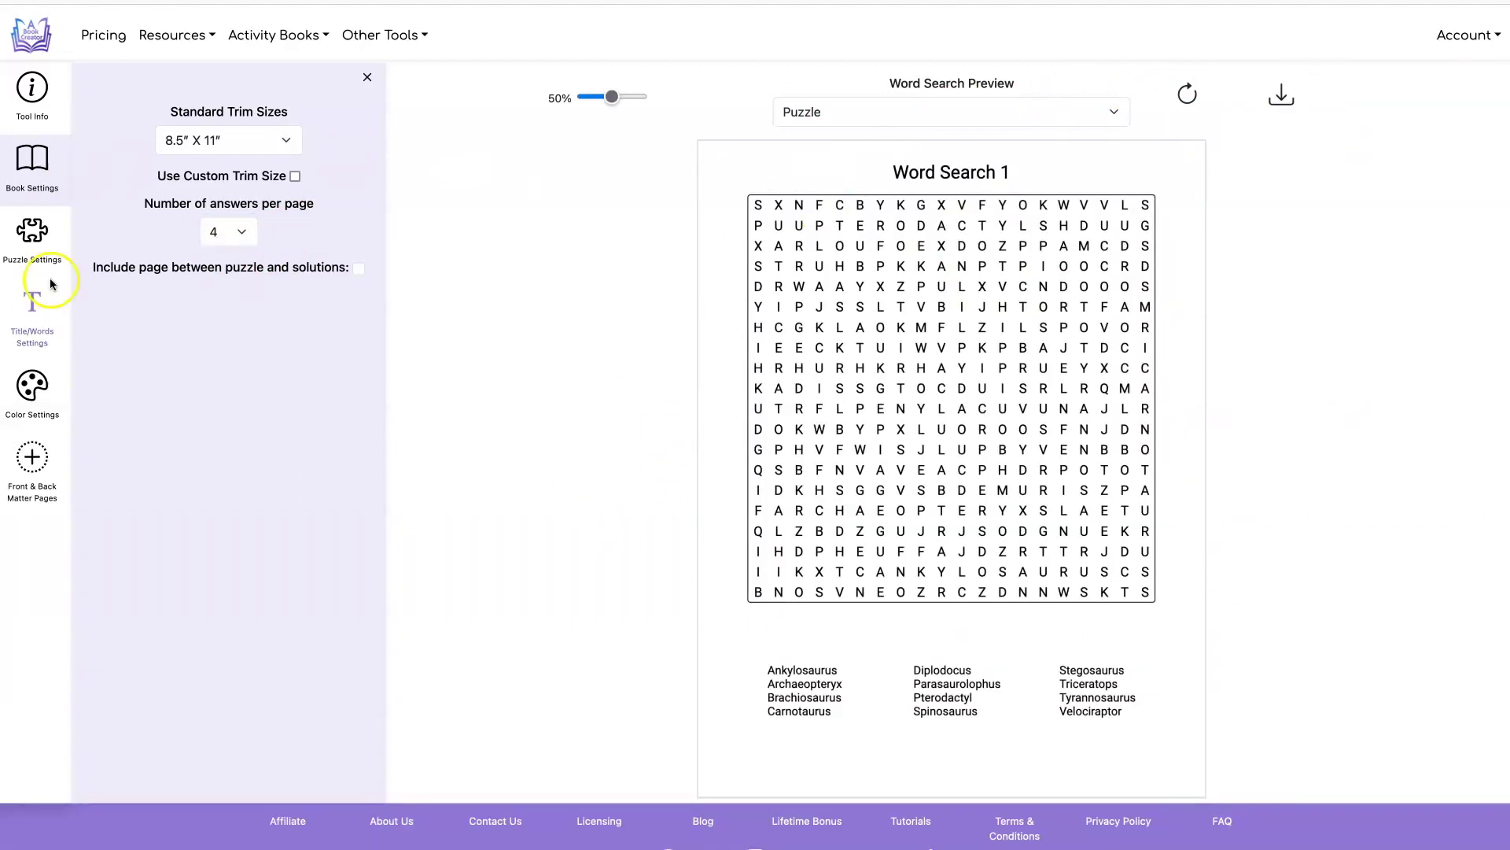
{"action": "left_click", "coordinate": [31, 318]}
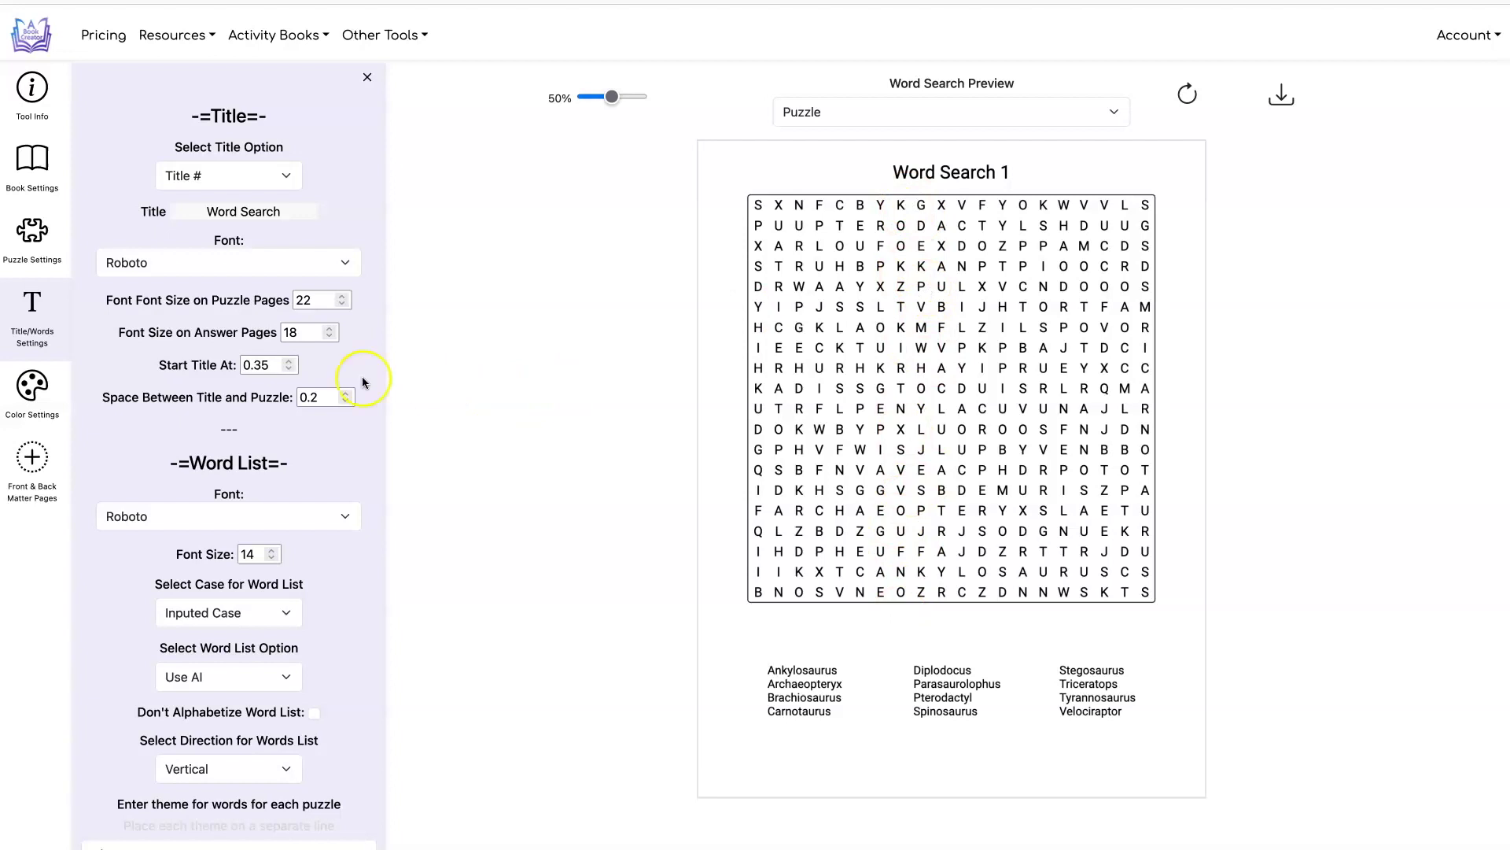
{"action": "left_click", "coordinate": [289, 361]}
{"action": "left_click", "coordinate": [290, 361]}
{"action": "left_click", "coordinate": [346, 392]}
{"action": "left_click", "coordinate": [345, 392]}
{"action": "left_click", "coordinate": [1187, 95]}
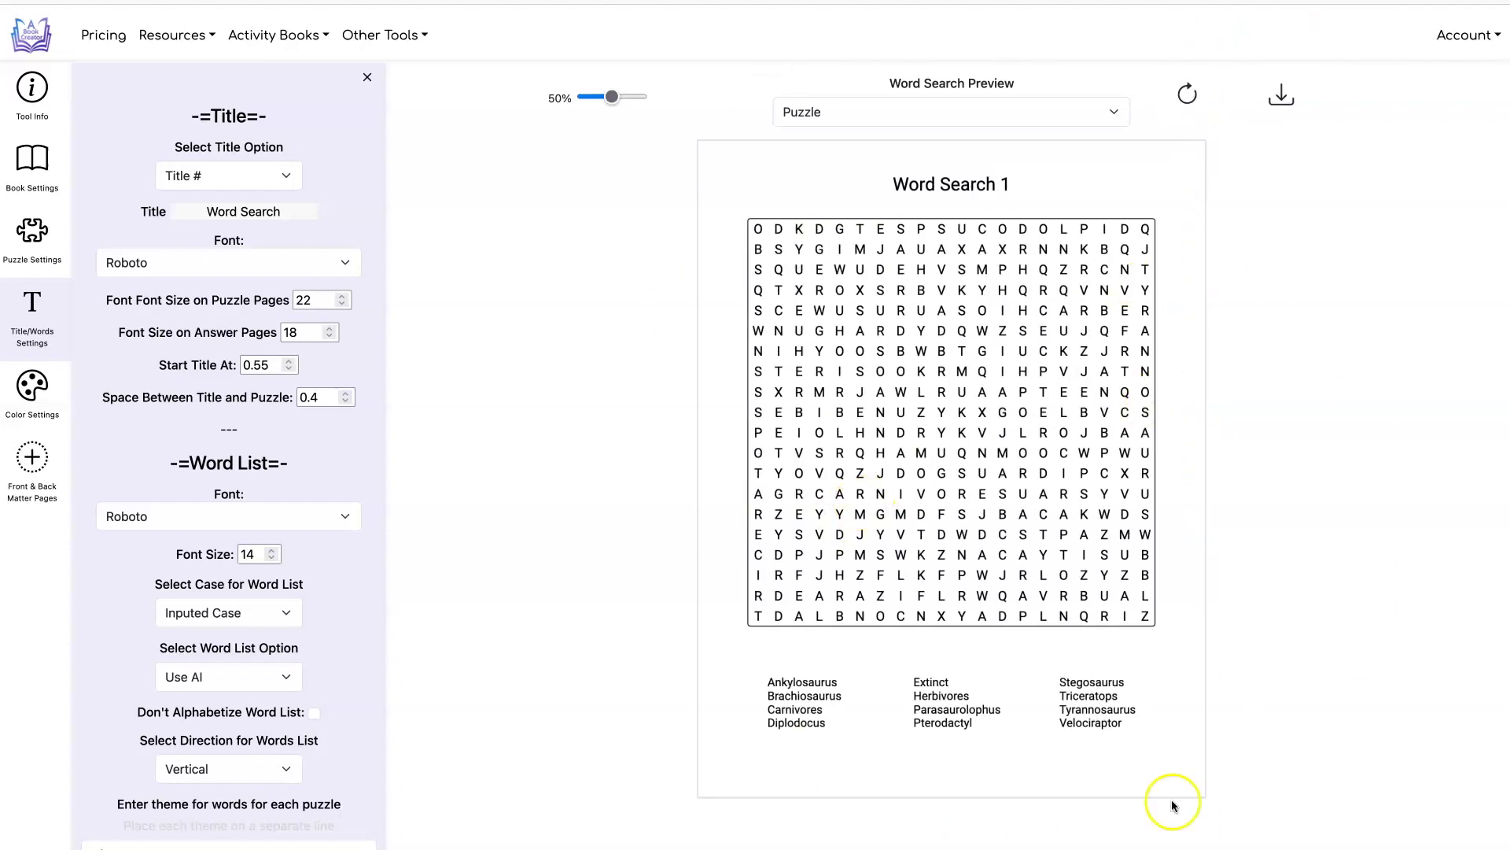
Step: Download the PDF, review all 15 pages of puzzles and answer keys, then close it
{"action": "left_click", "coordinate": [1281, 97]}
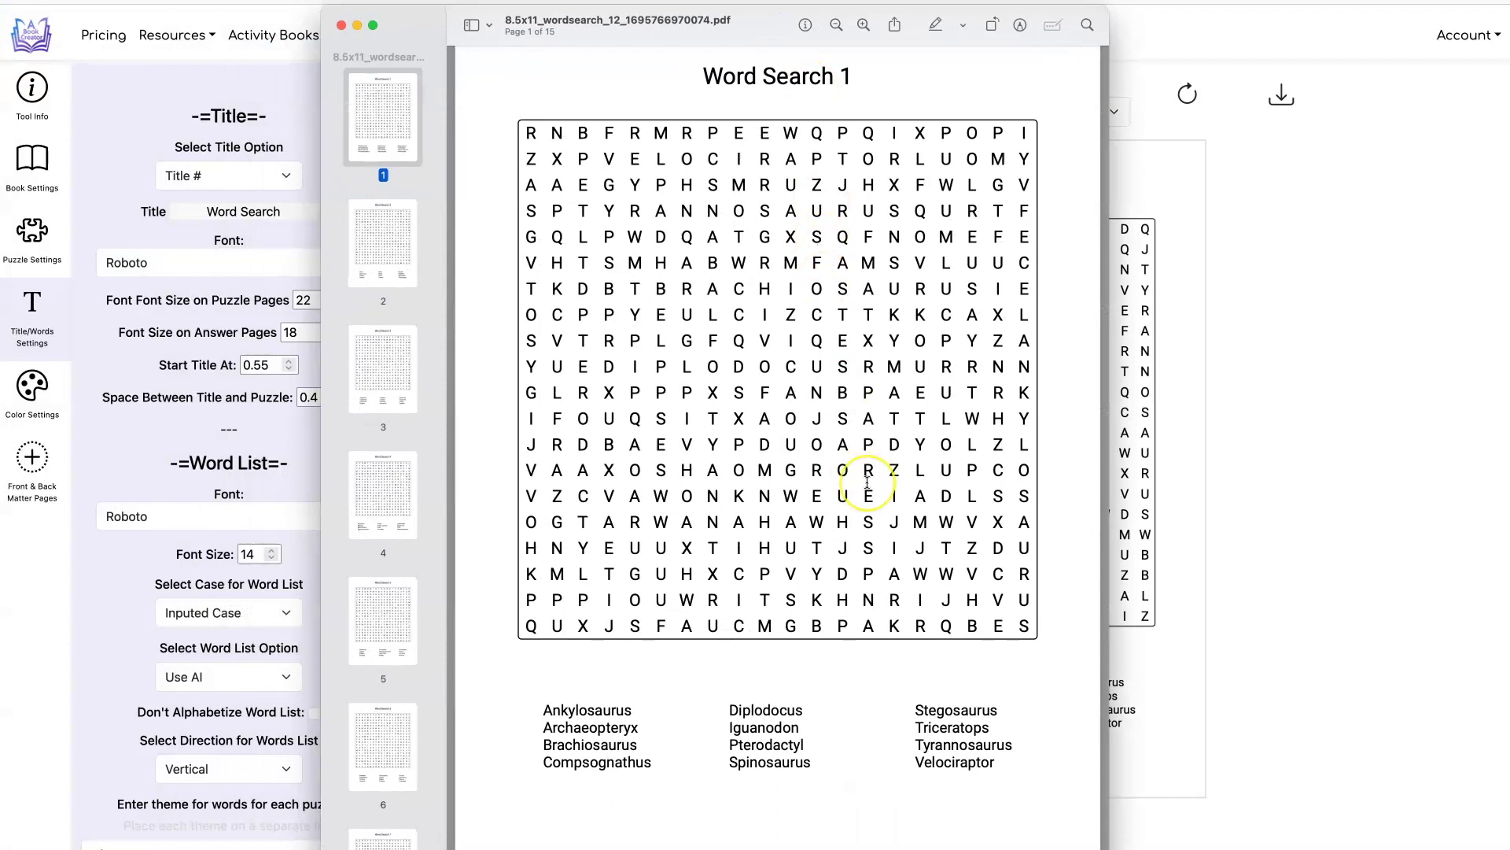
{"action": "scroll", "coordinate": [868, 482], "scroll_direction": "down", "scroll_amount": 15}
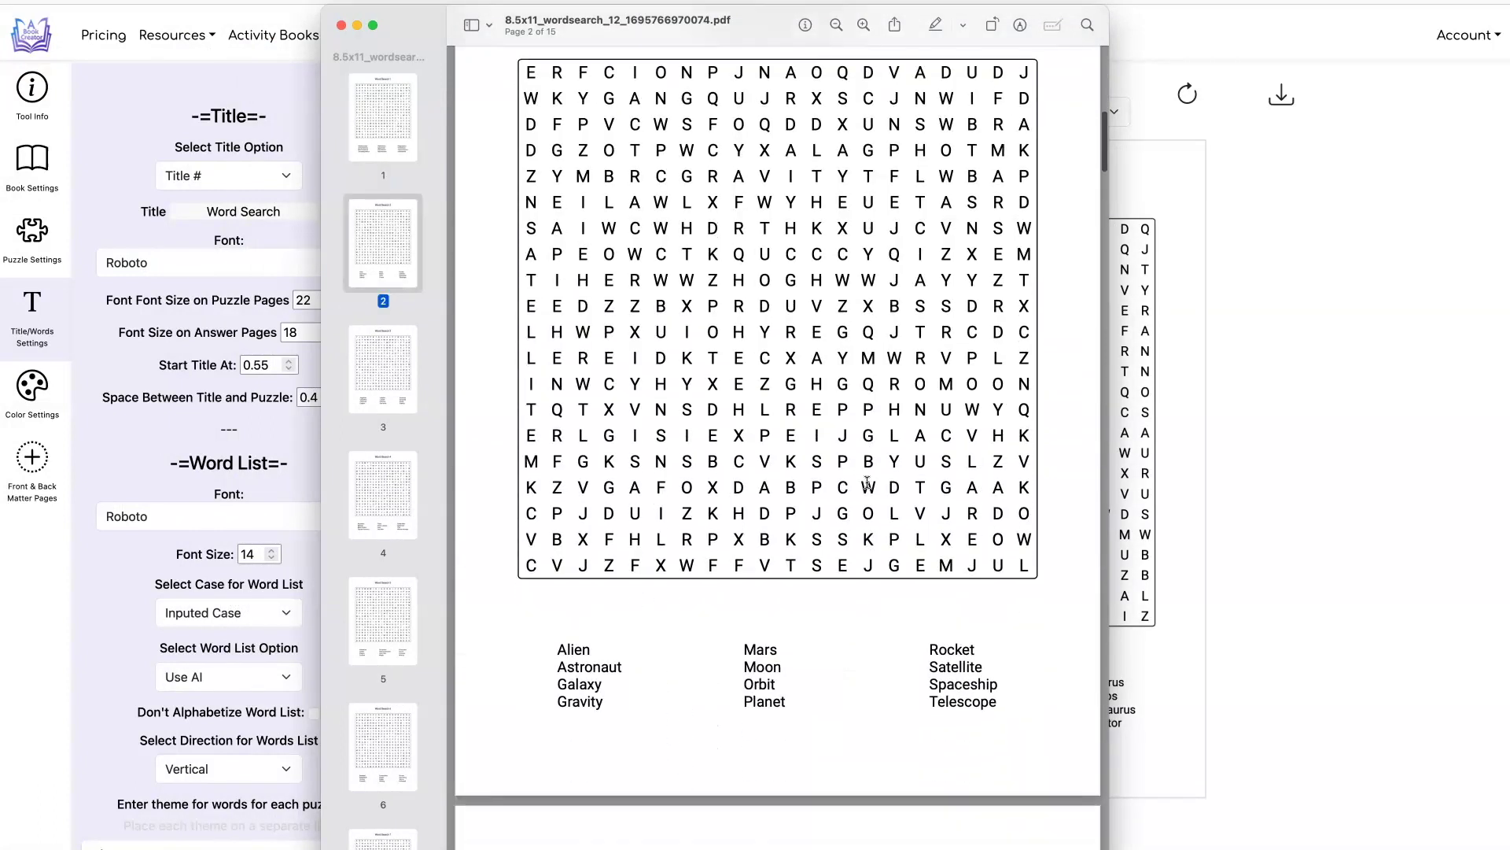
{"action": "scroll", "coordinate": [868, 482], "scroll_direction": "down", "scroll_amount": 12}
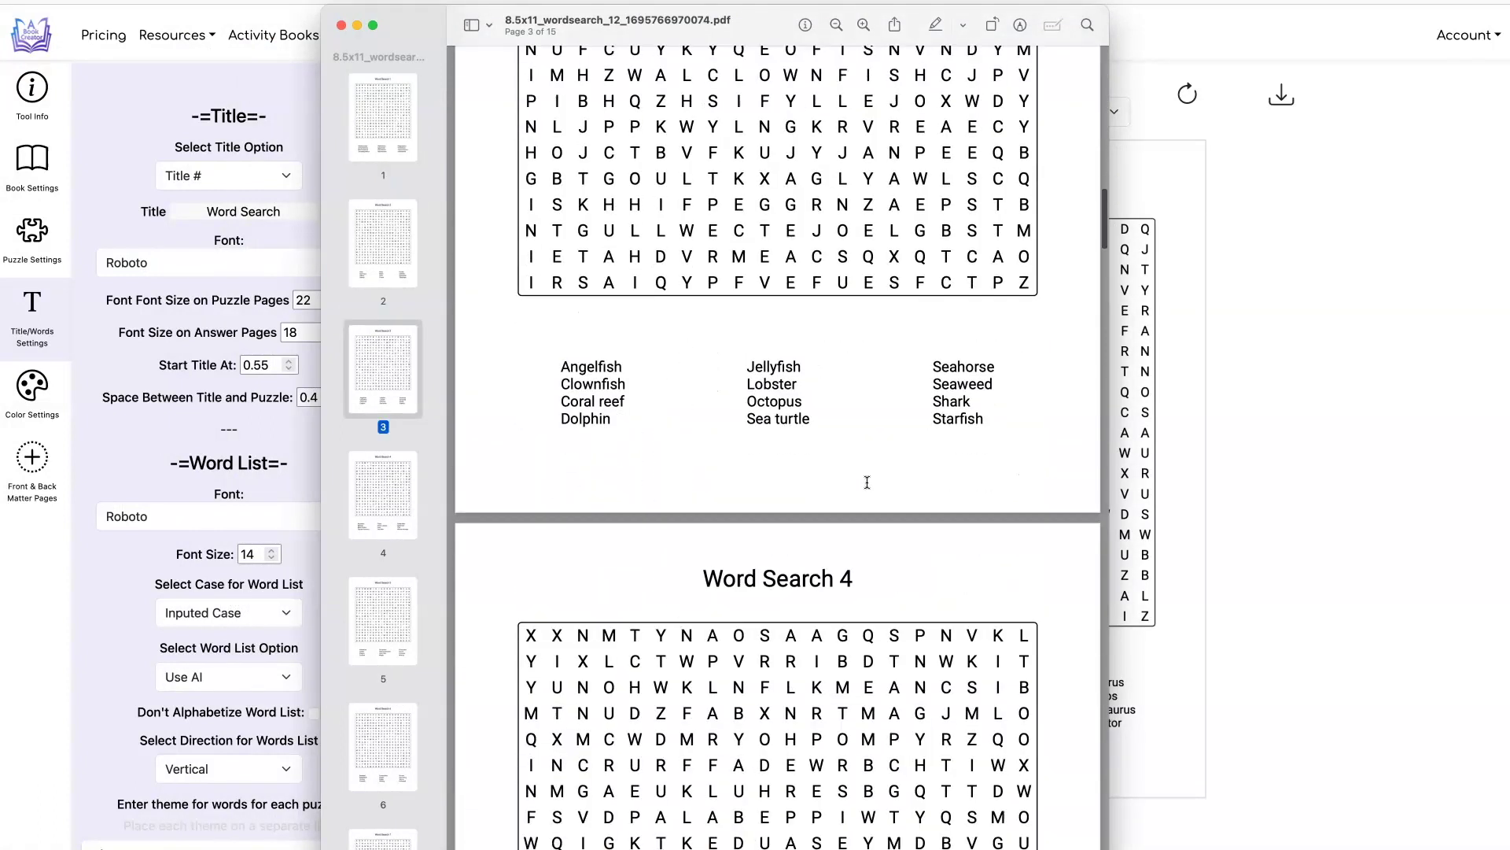
{"action": "scroll", "coordinate": [867, 482], "scroll_direction": "down", "scroll_amount": 15}
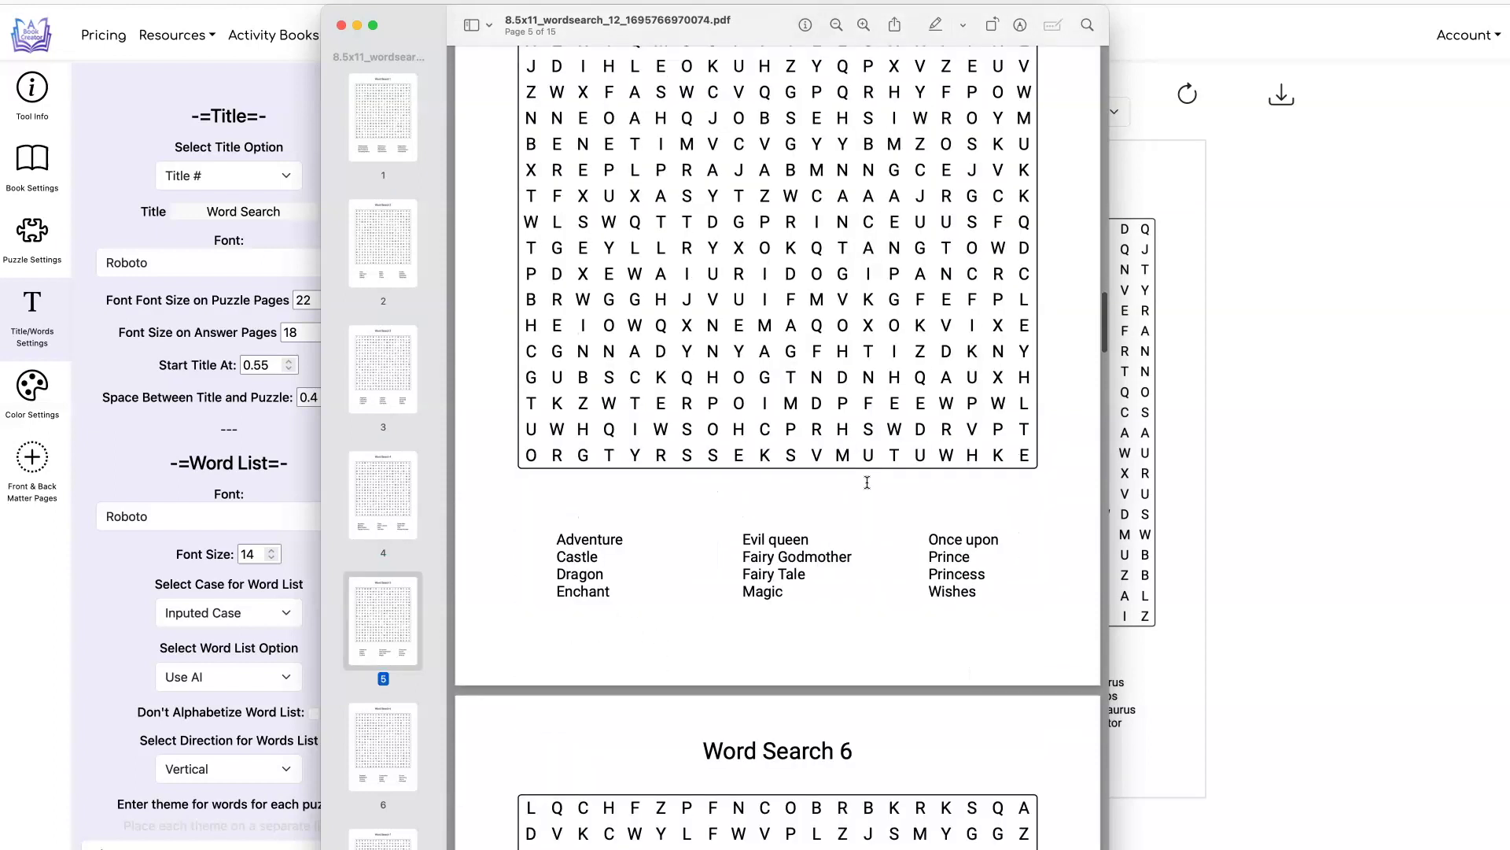
{"action": "scroll", "coordinate": [868, 482], "scroll_direction": "down", "scroll_amount": 15}
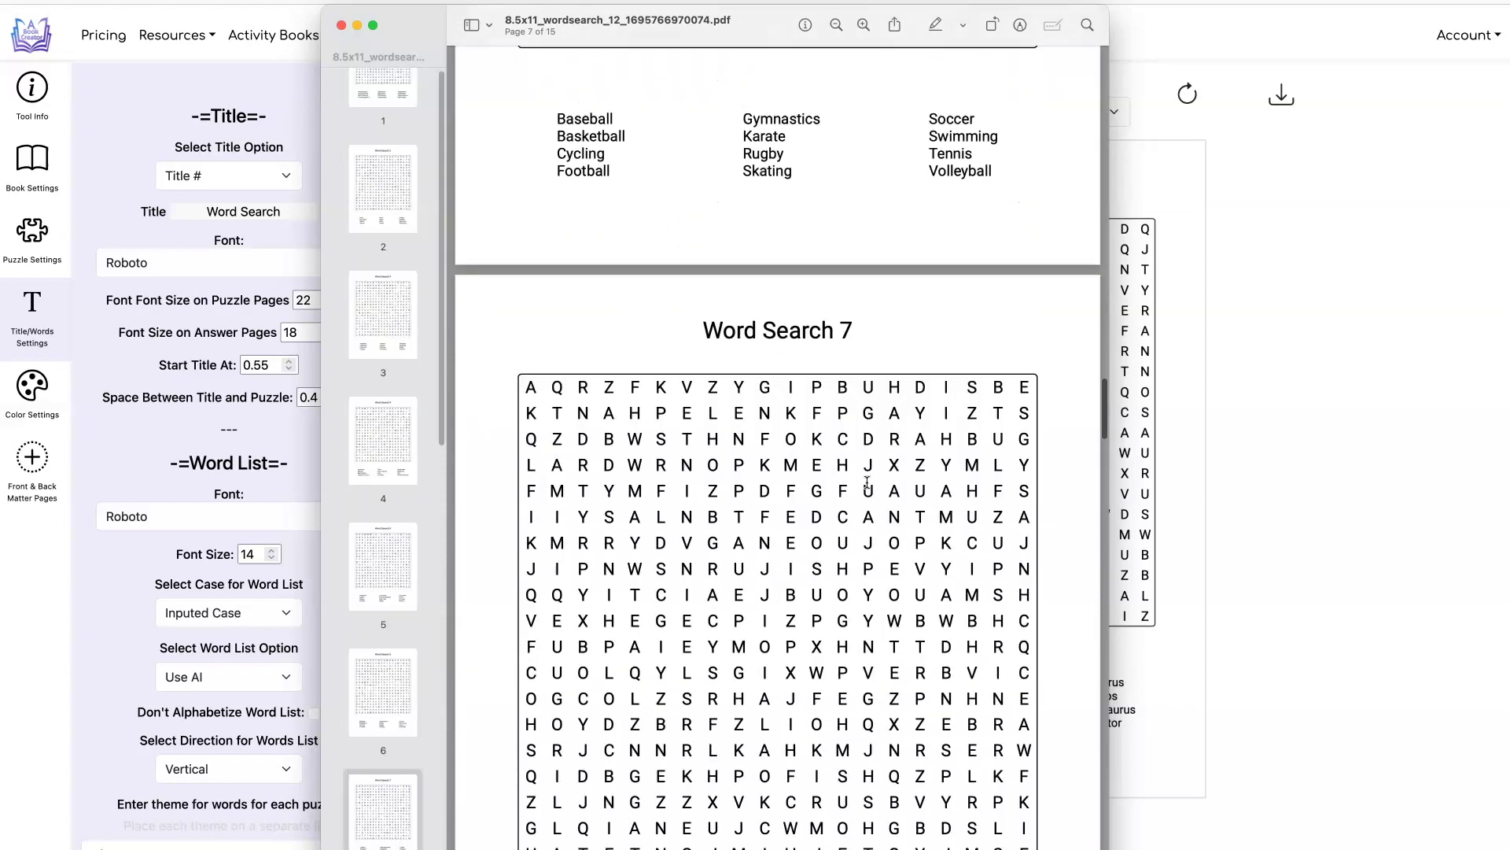
{"action": "scroll", "coordinate": [868, 482], "scroll_direction": "down", "scroll_amount": 15}
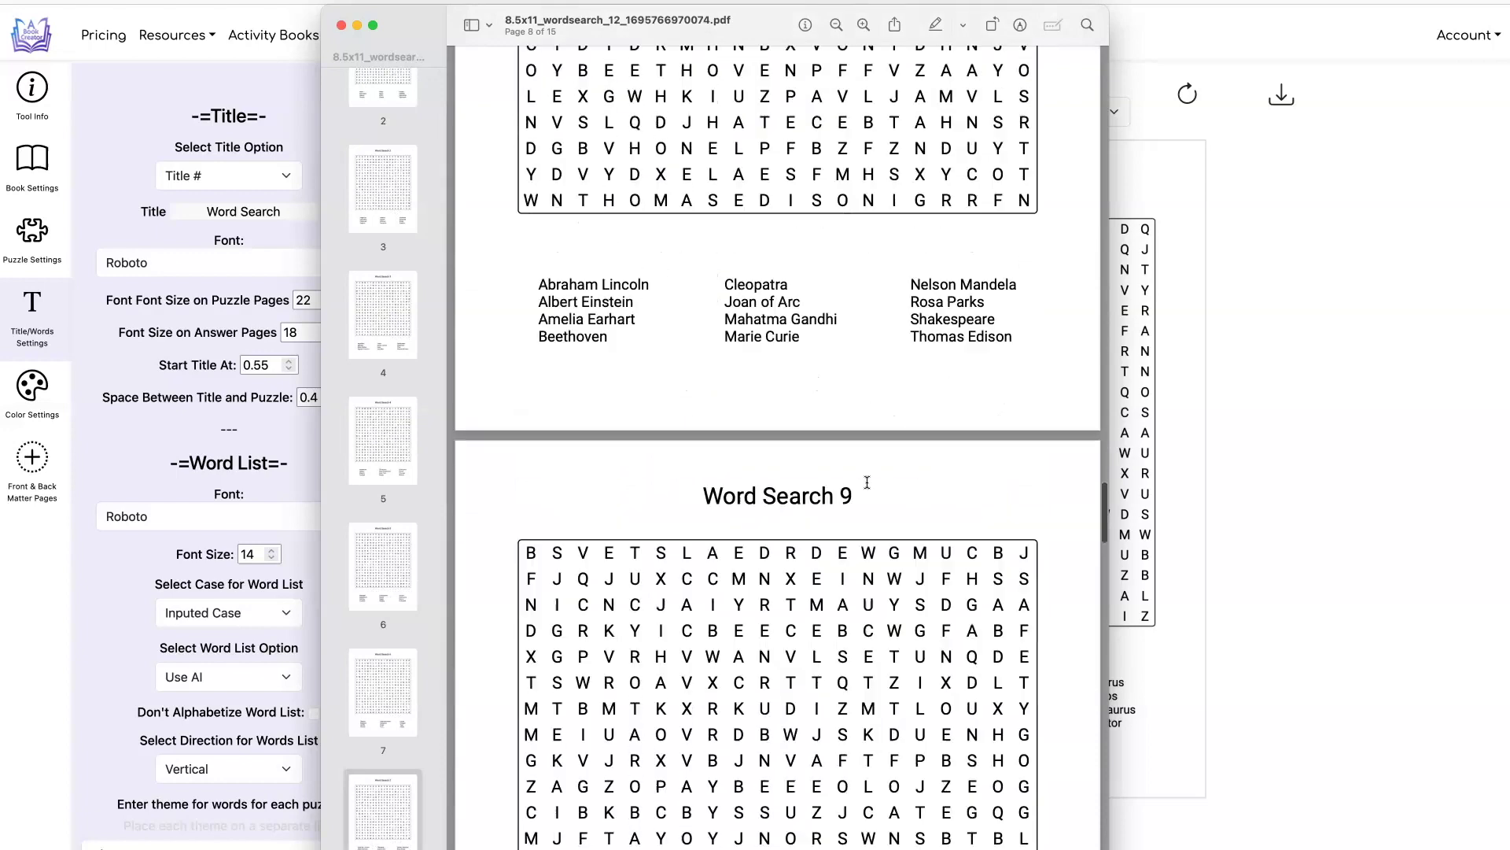
{"action": "scroll", "coordinate": [867, 482], "scroll_direction": "down", "scroll_amount": 15}
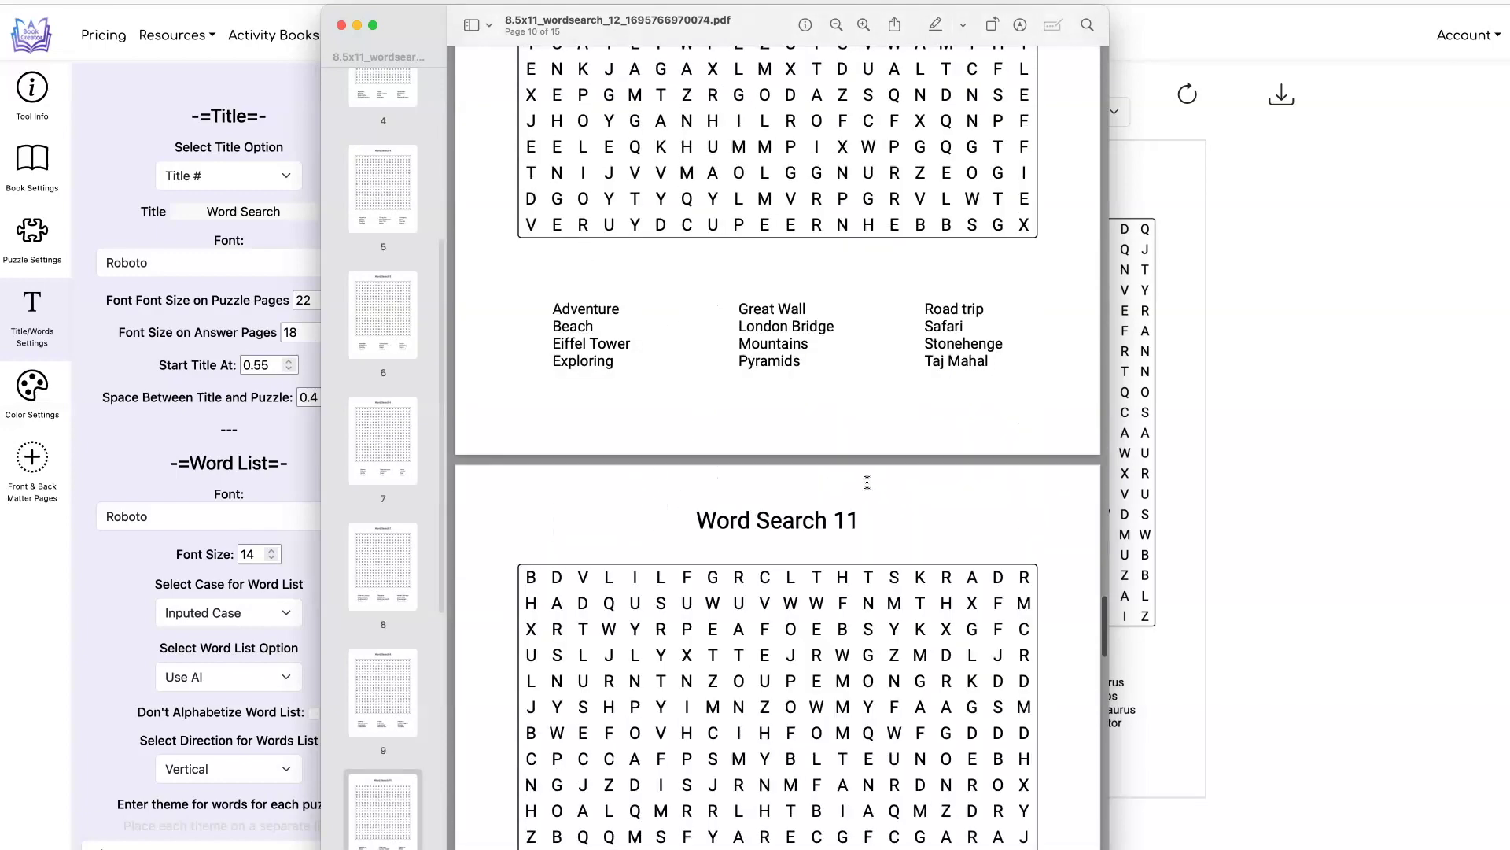
{"action": "scroll", "coordinate": [867, 482], "scroll_direction": "down", "scroll_amount": 8}
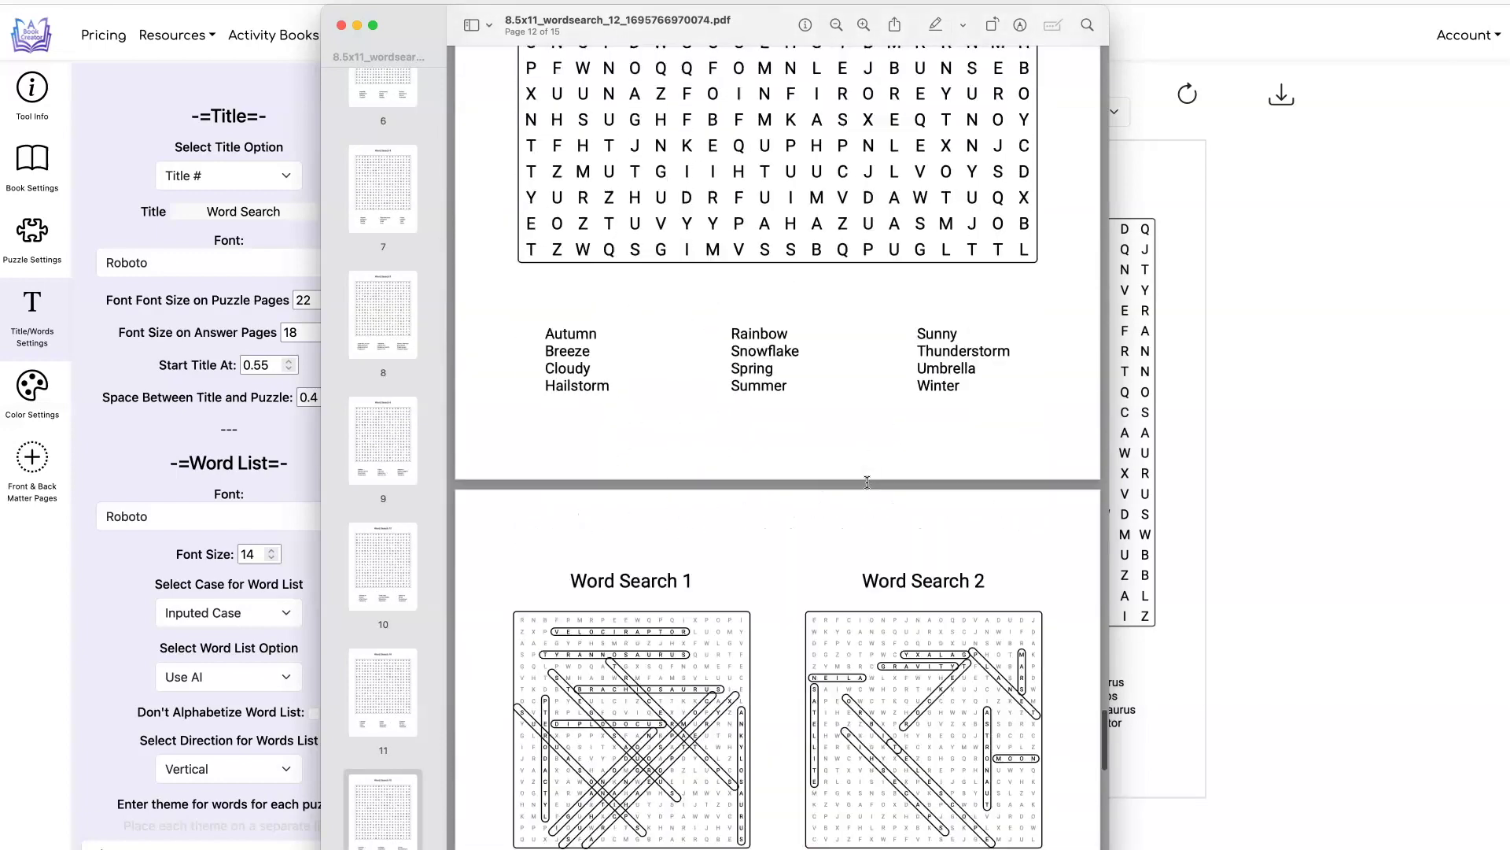
{"action": "scroll", "coordinate": [868, 483], "scroll_direction": "down", "scroll_amount": 4}
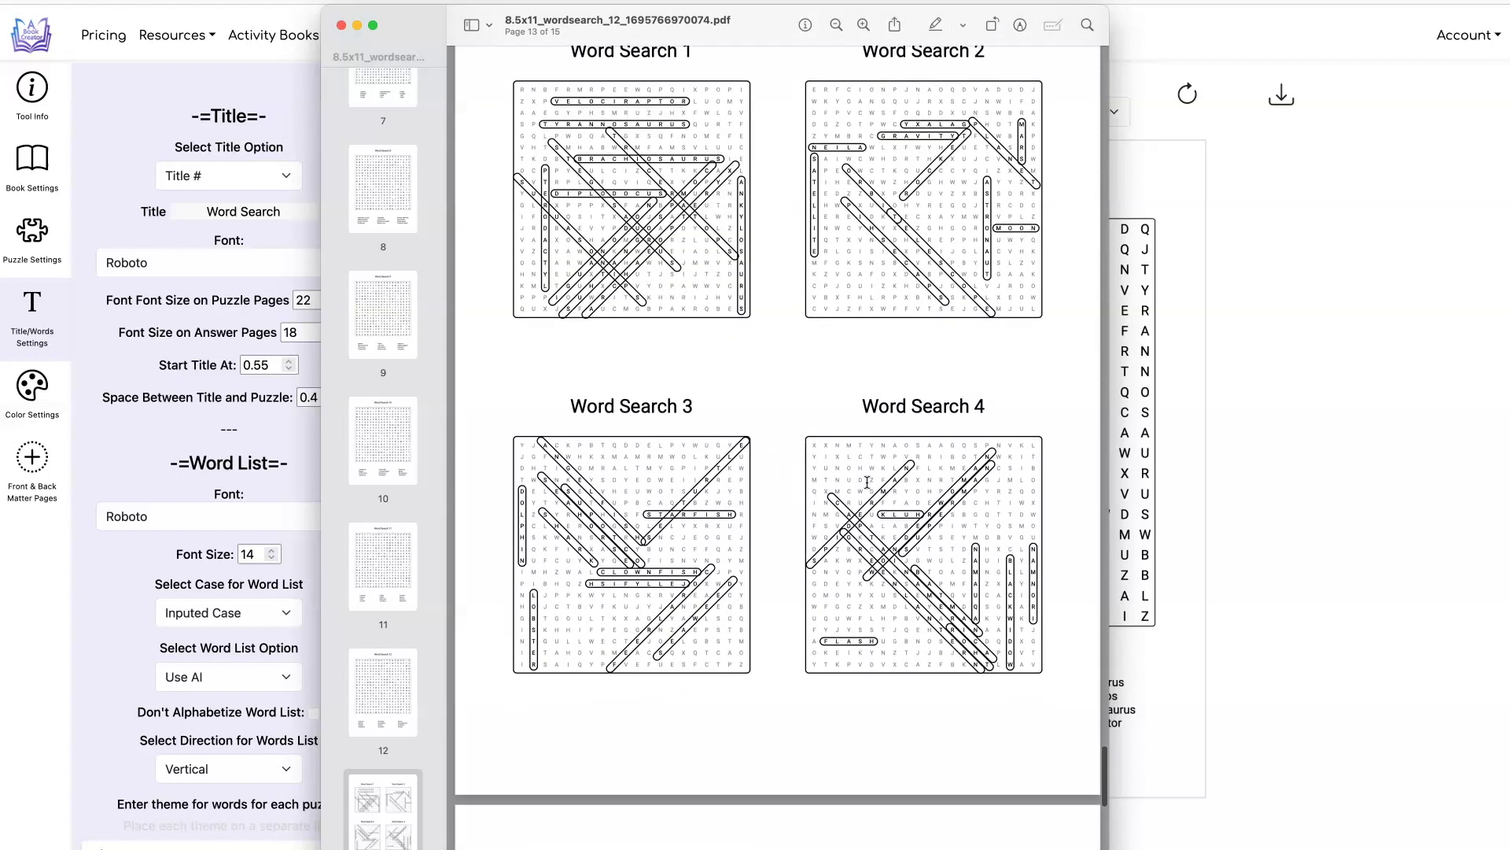
{"action": "scroll", "coordinate": [867, 483], "scroll_direction": "down", "scroll_amount": 20}
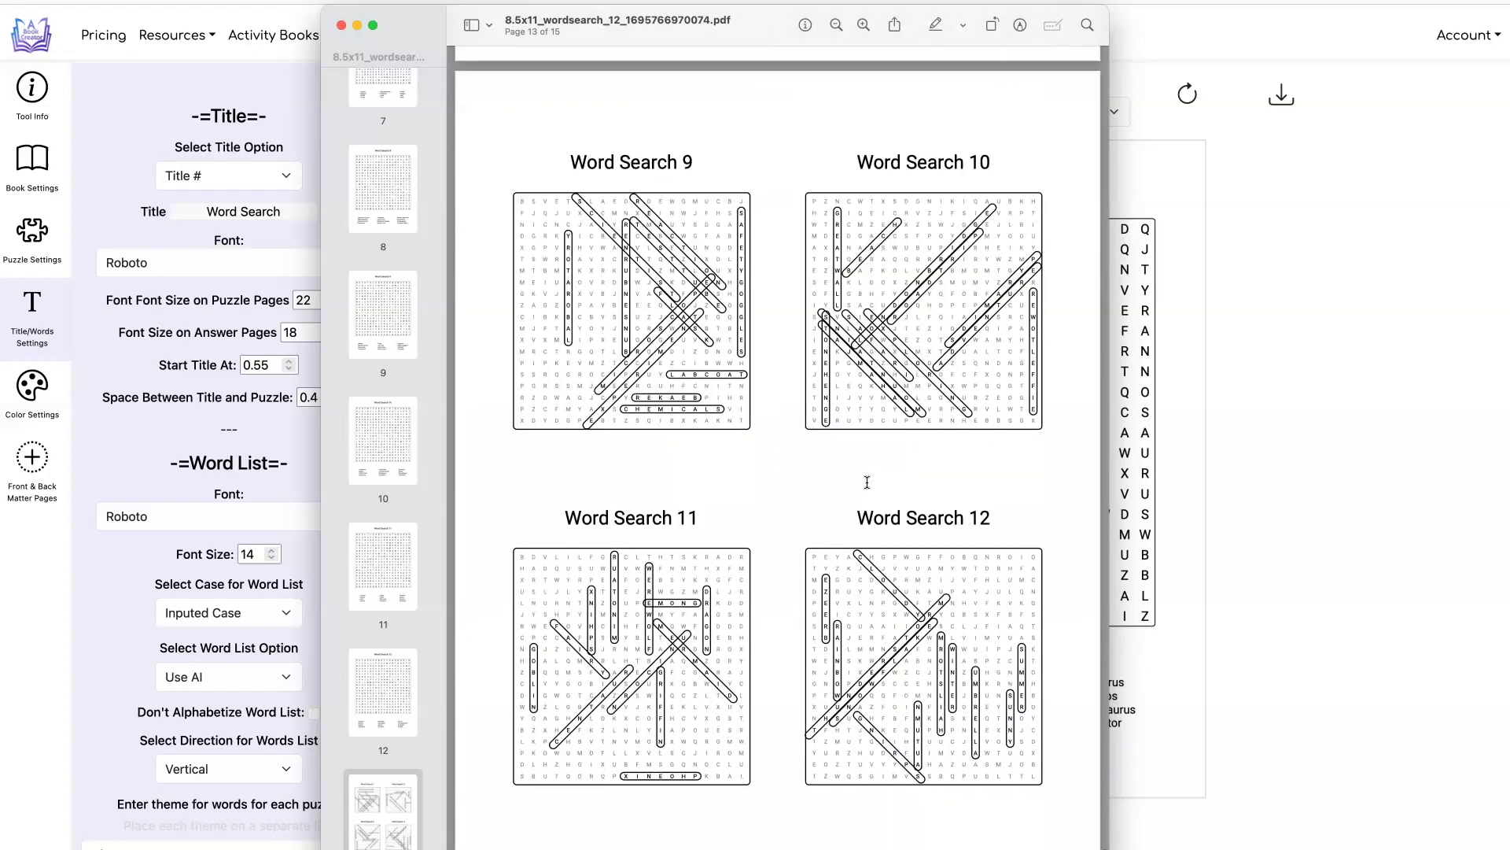
{"action": "key", "text": "super+w"}
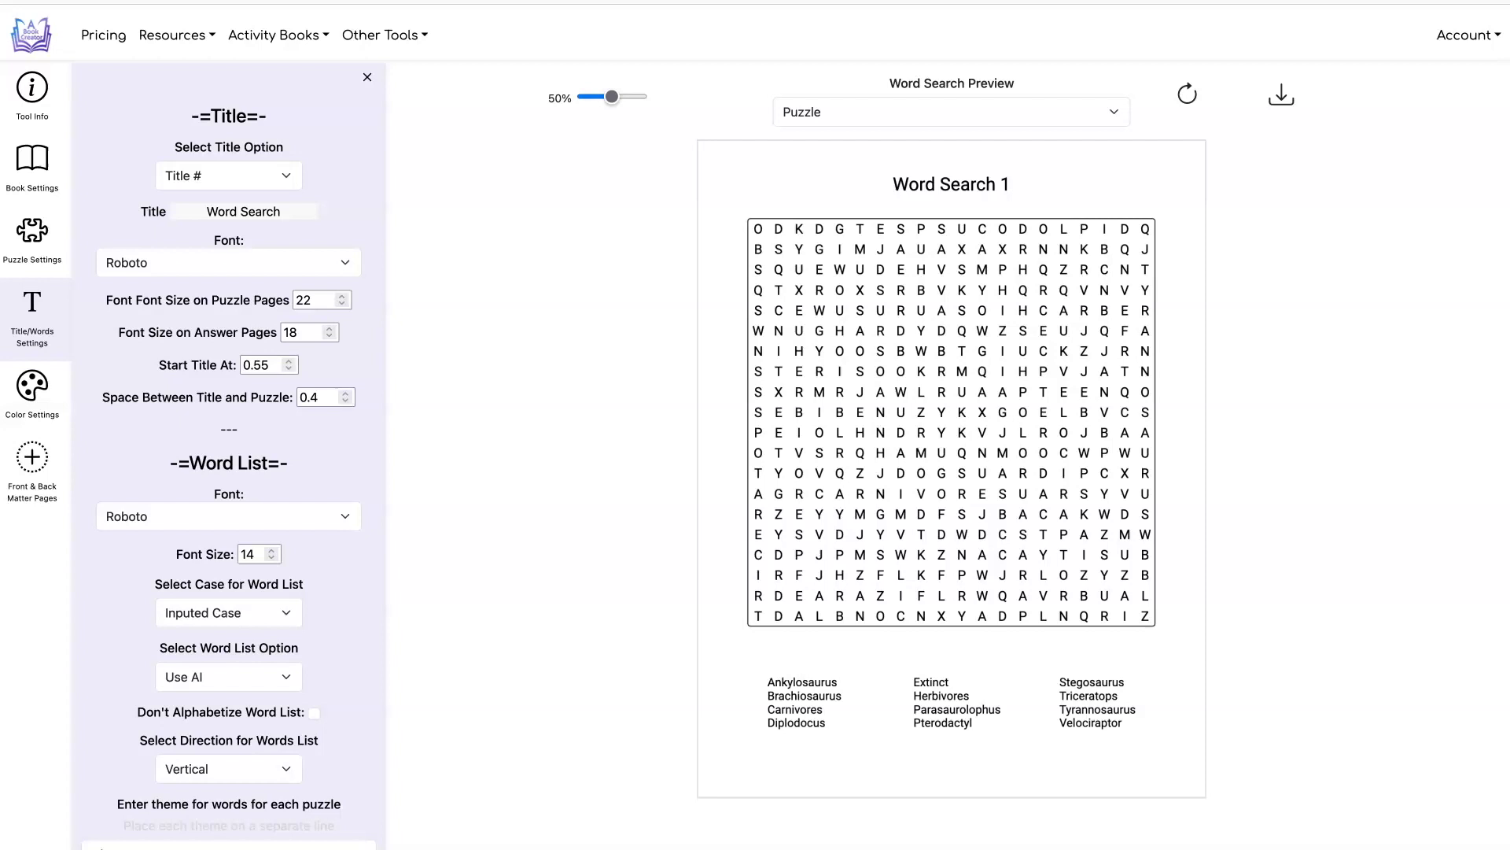